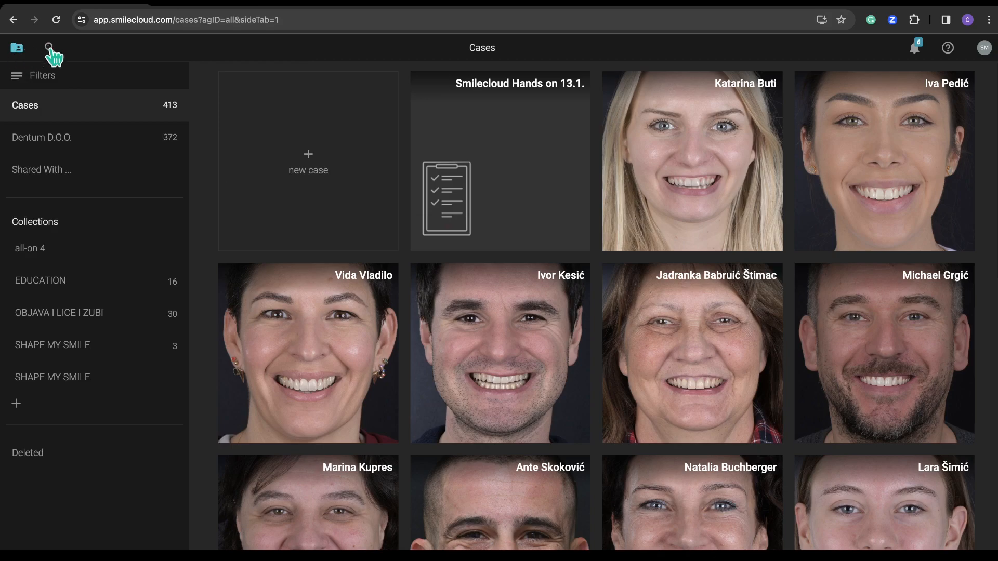
- Open the case "Smilecloud Hands on 13.1." and look through its Postupak injekcijske and Initial Documentation galleries
click(541, 158)
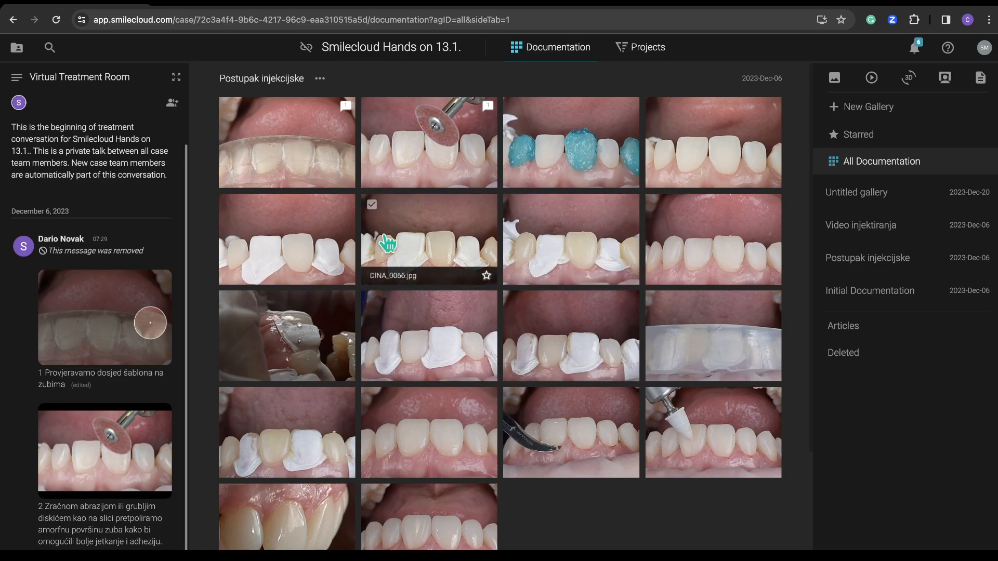
scroll(387, 243, down, 4)
scroll(387, 244, up, 4)
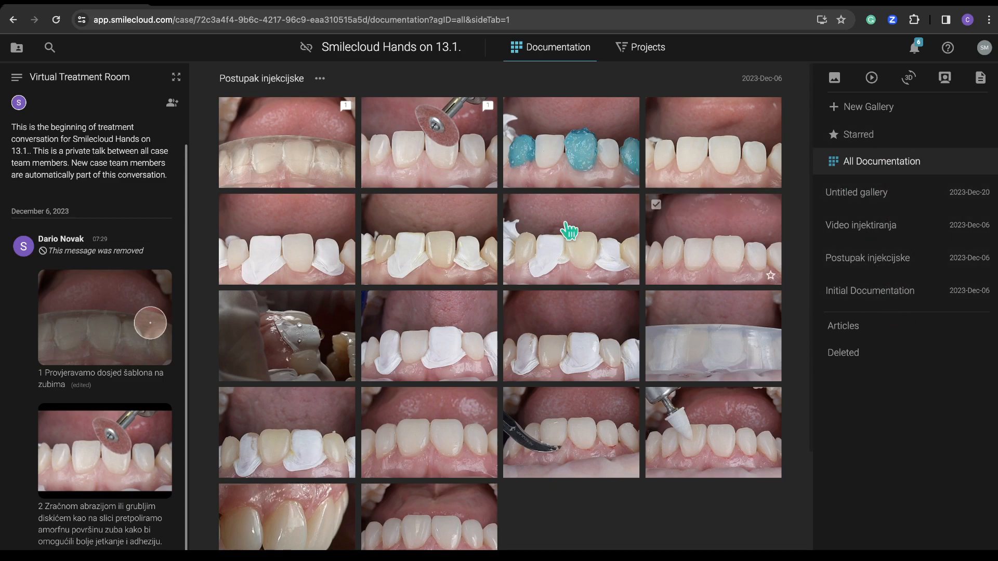
scroll(408, 307, down, 4)
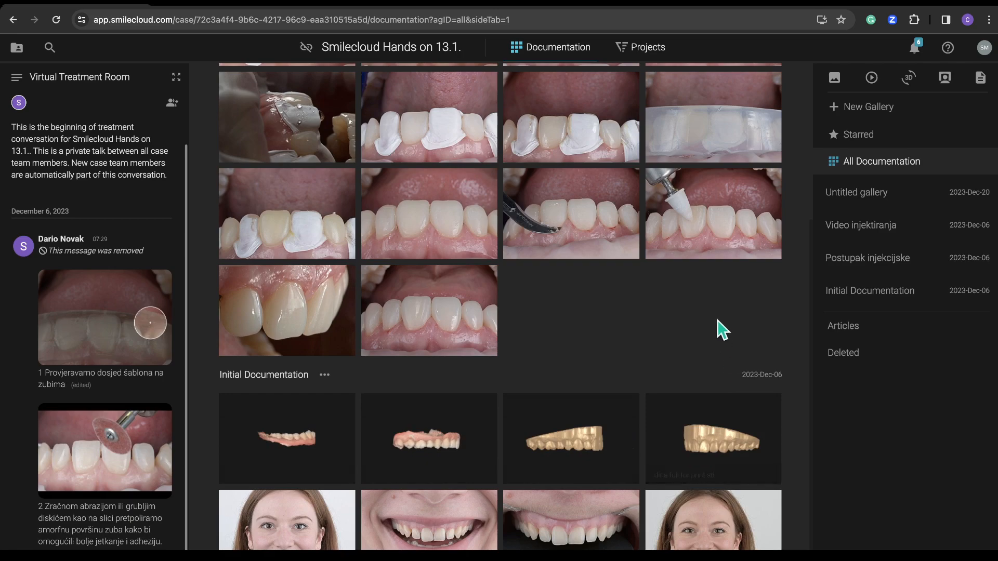
scroll(713, 320, up, 3)
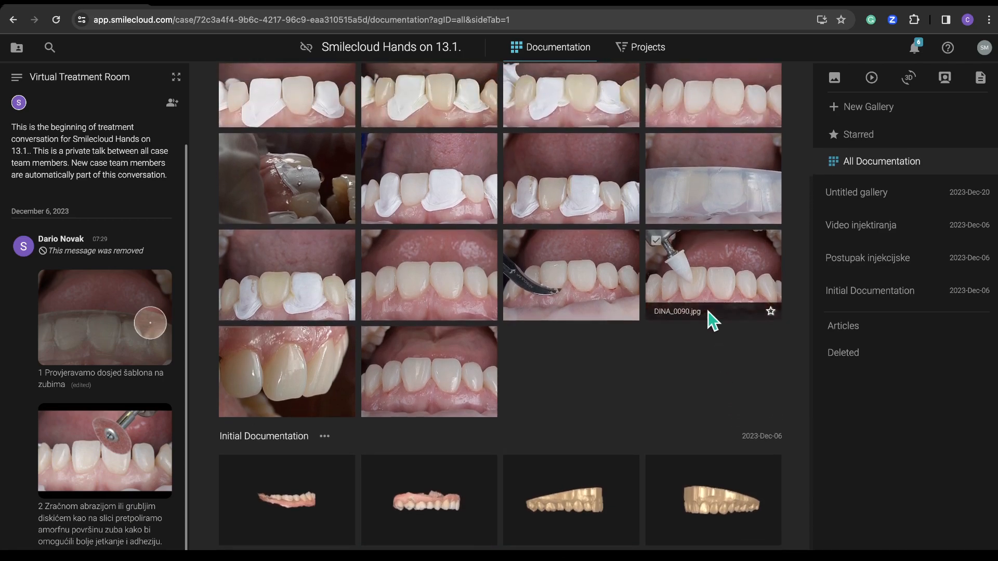
scroll(714, 320, up, 2)
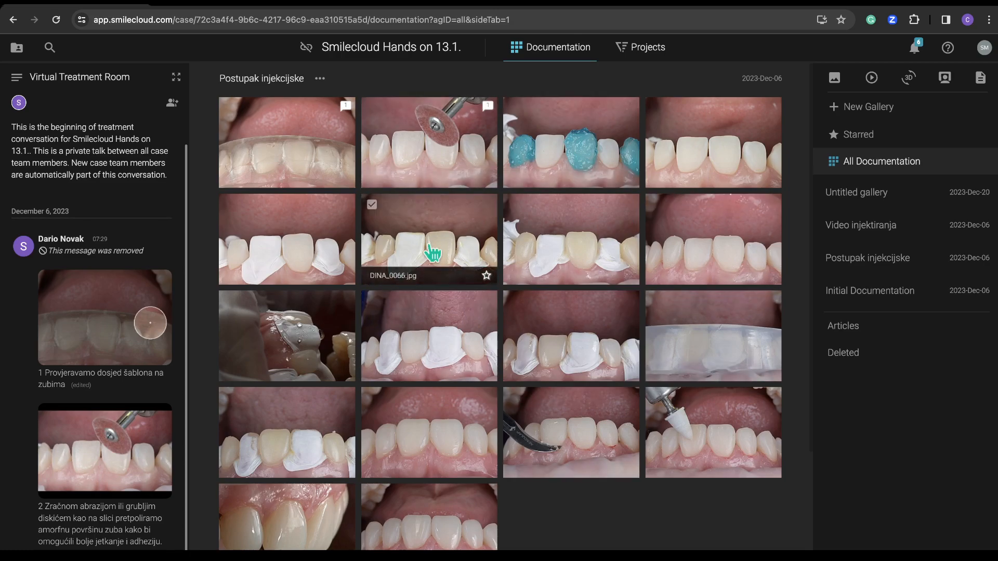
scroll(702, 171, down, 4)
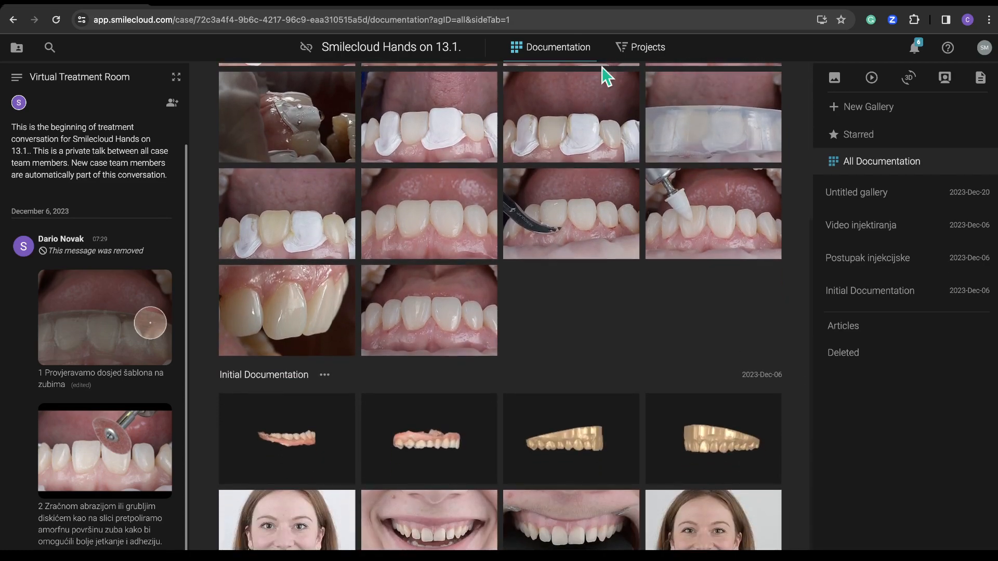
scroll(618, 336, up, 5)
scroll(618, 335, down, 5)
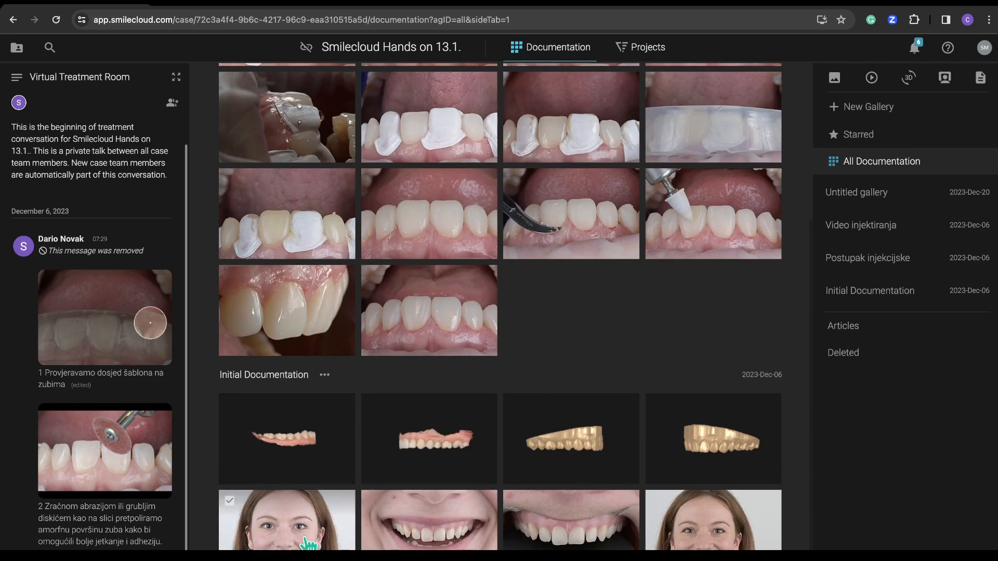
- View the first portrait of the Initial Documentation gallery, examine the smile and teeth up close, and close the photo
click(260, 529)
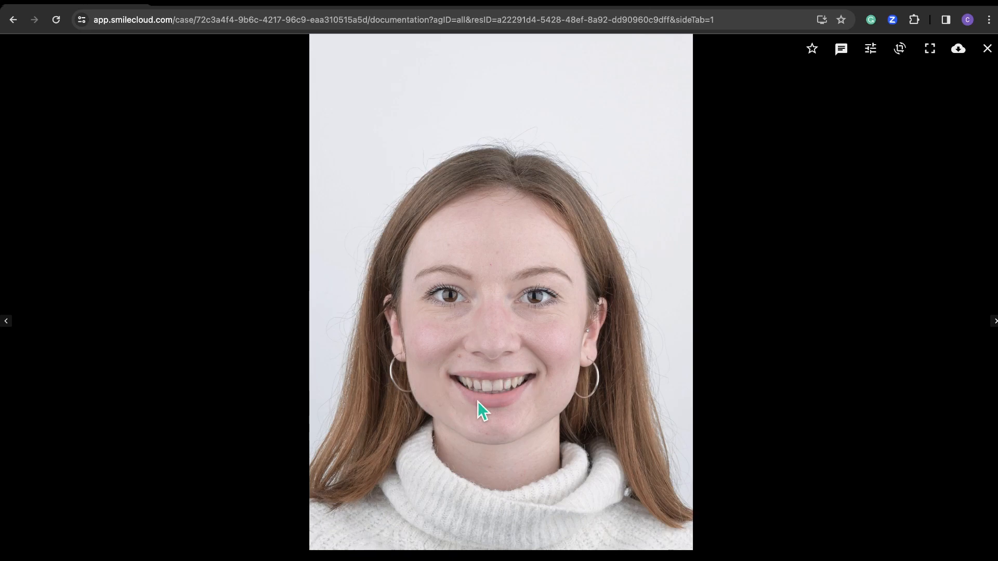
scroll(478, 401, up, 5)
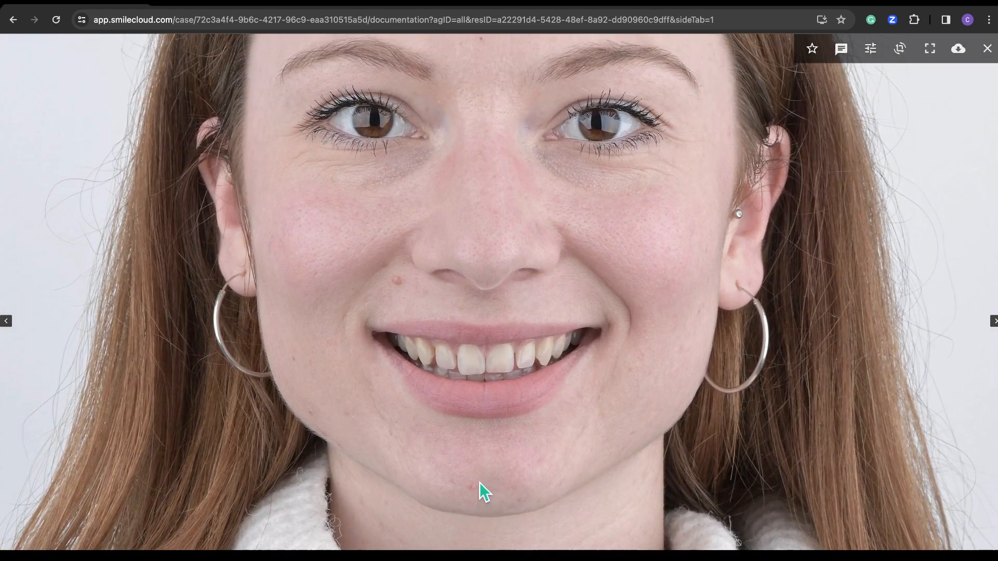
drag(479, 482, 480, 485)
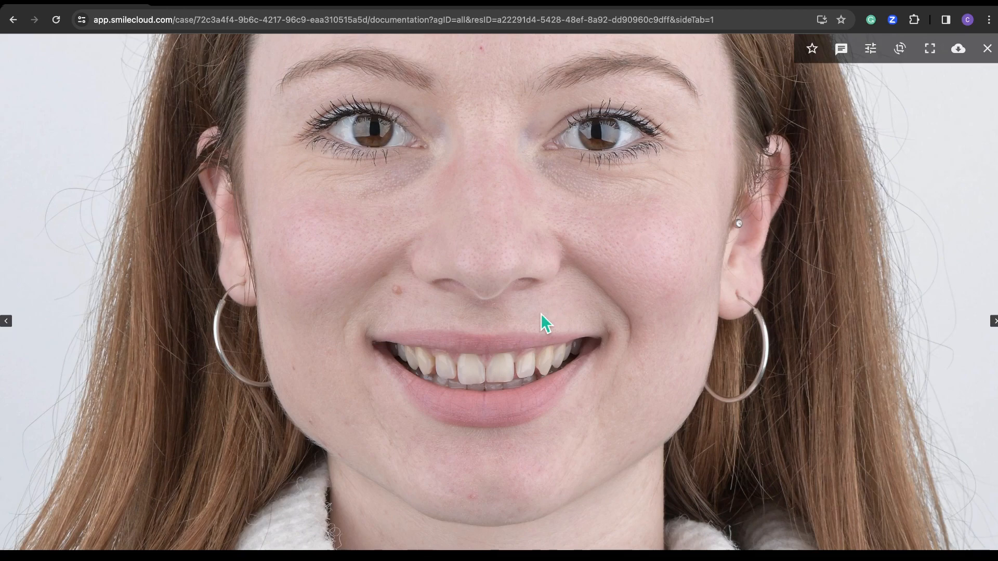
scroll(540, 314, down, 10)
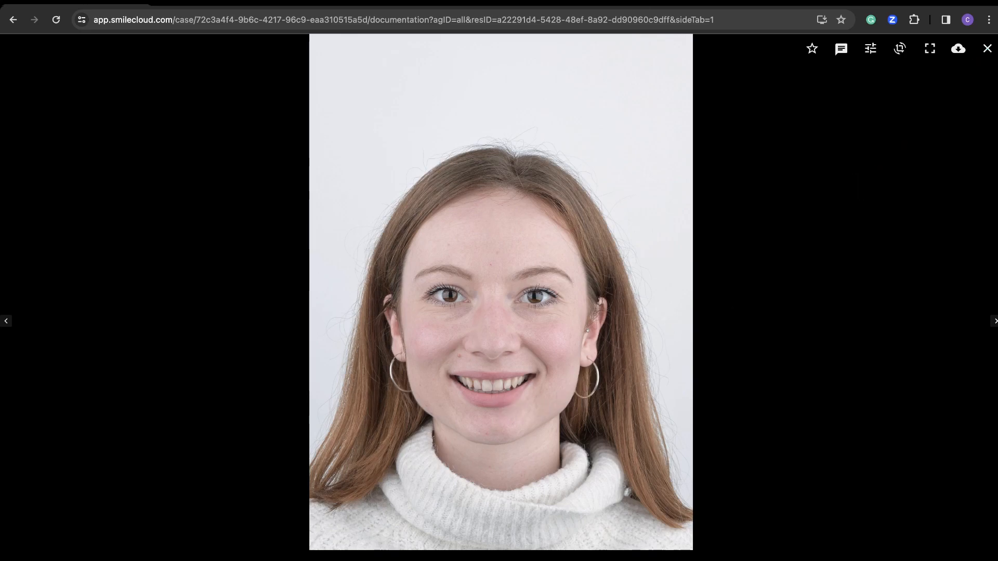
click(989, 50)
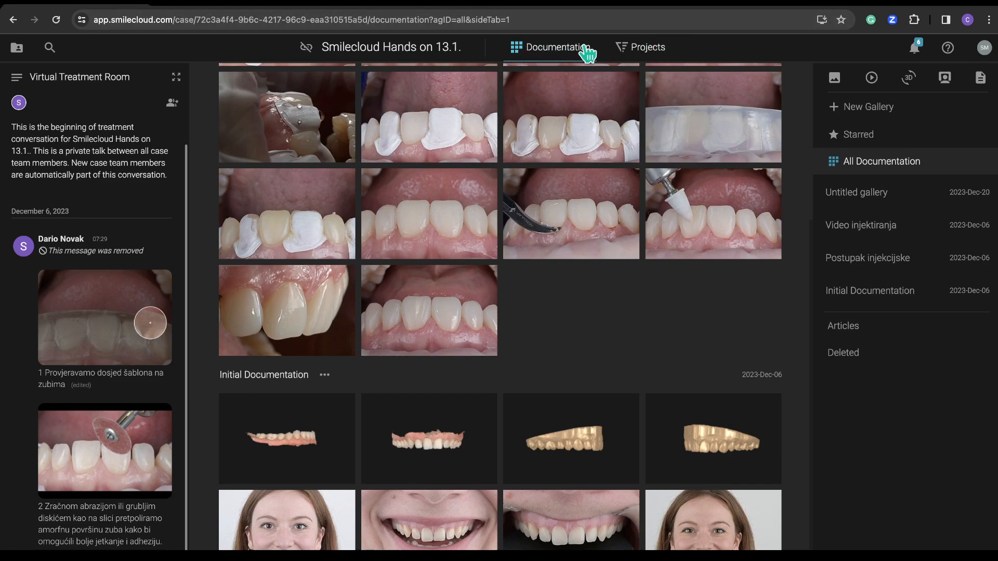
- Go to the case's projects and start a new Design project
click(629, 52)
click(575, 49)
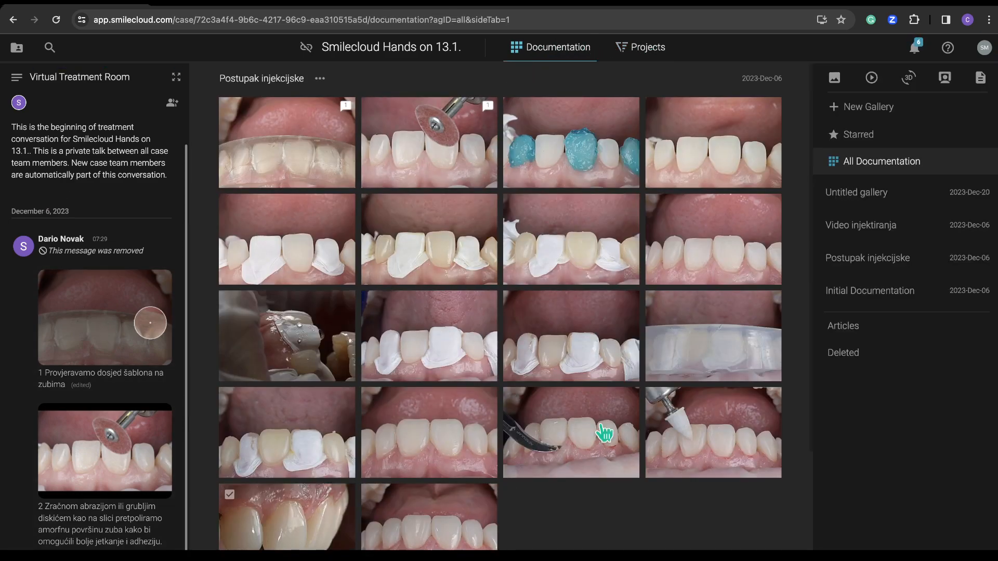
click(656, 57)
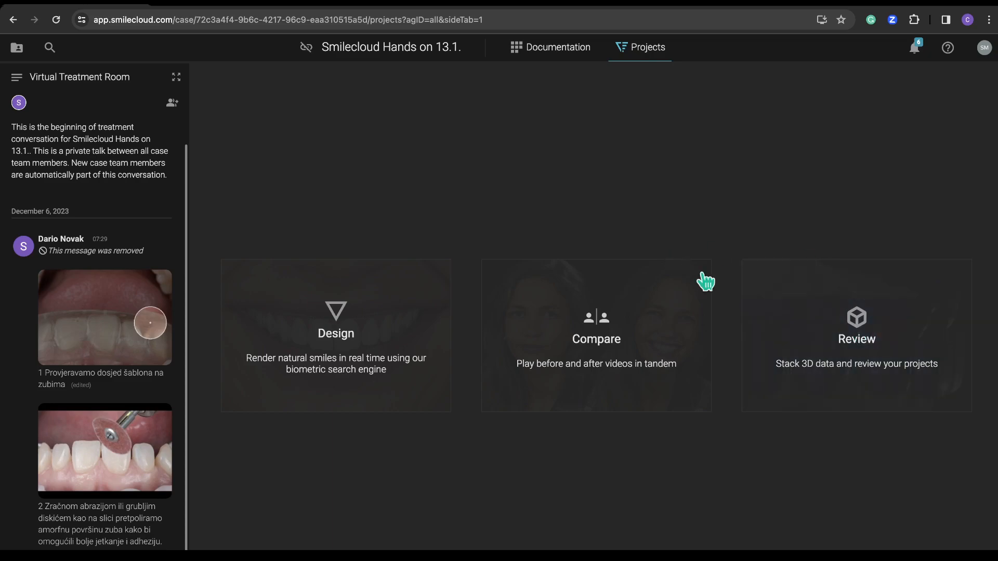
click(358, 325)
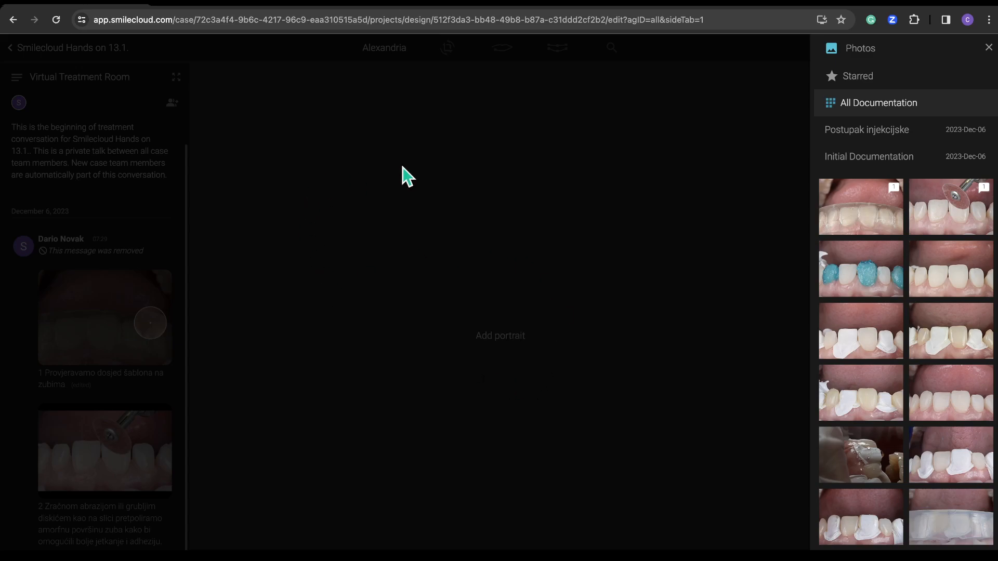
- Add the starred portrait DINA_7914.jpg from the case photos to the design
scroll(886, 219, down, 5)
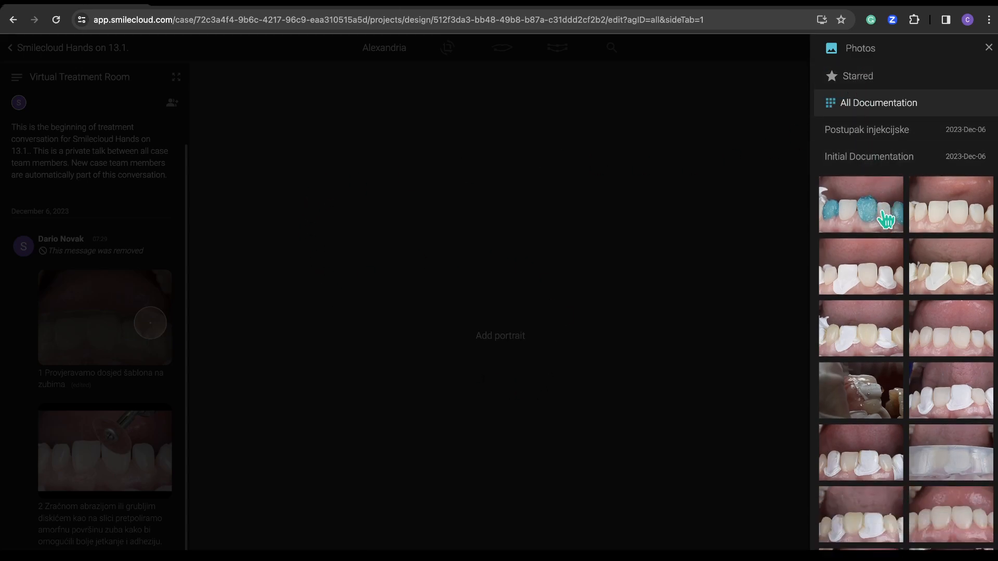
scroll(885, 219, up, 5)
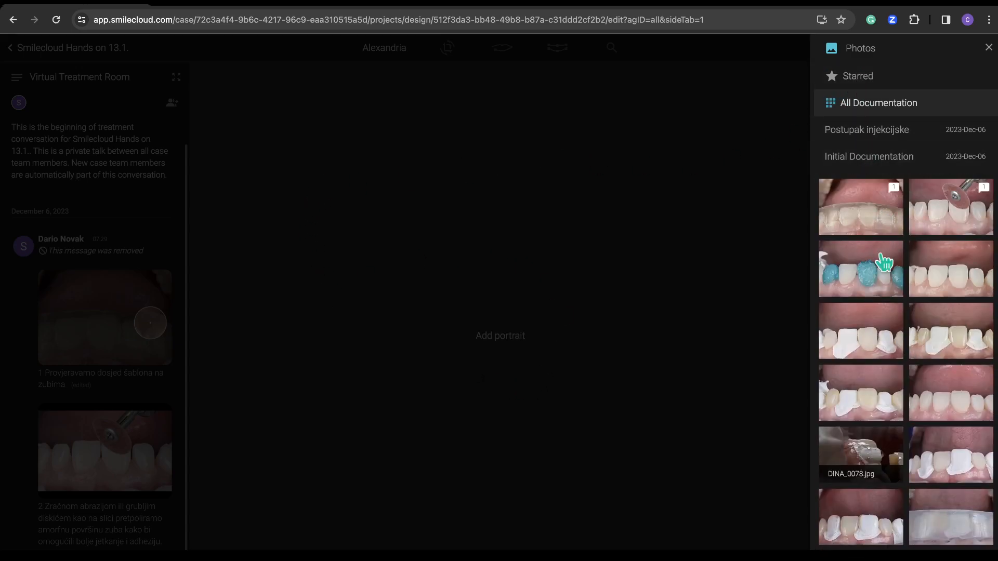
click(856, 78)
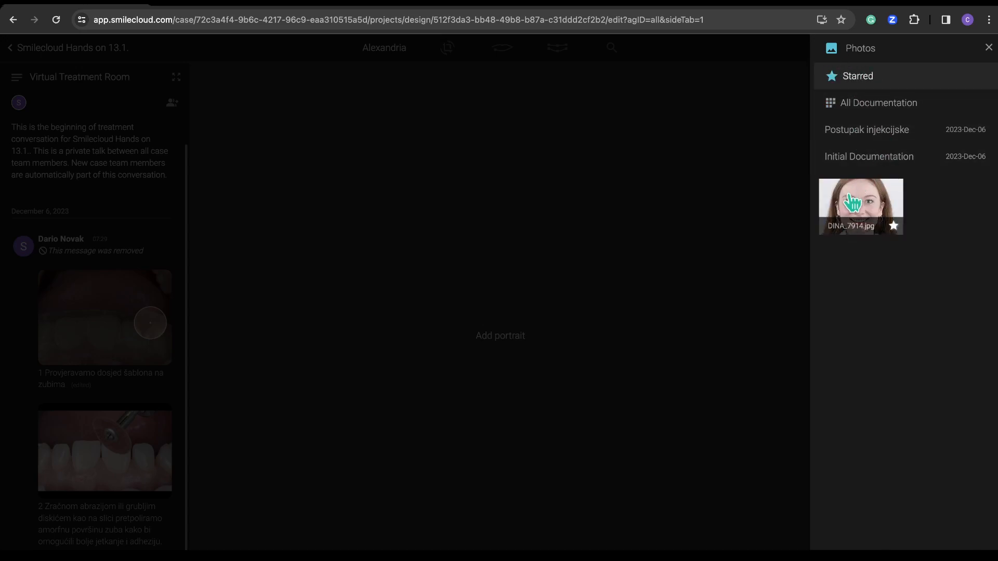
click(874, 165)
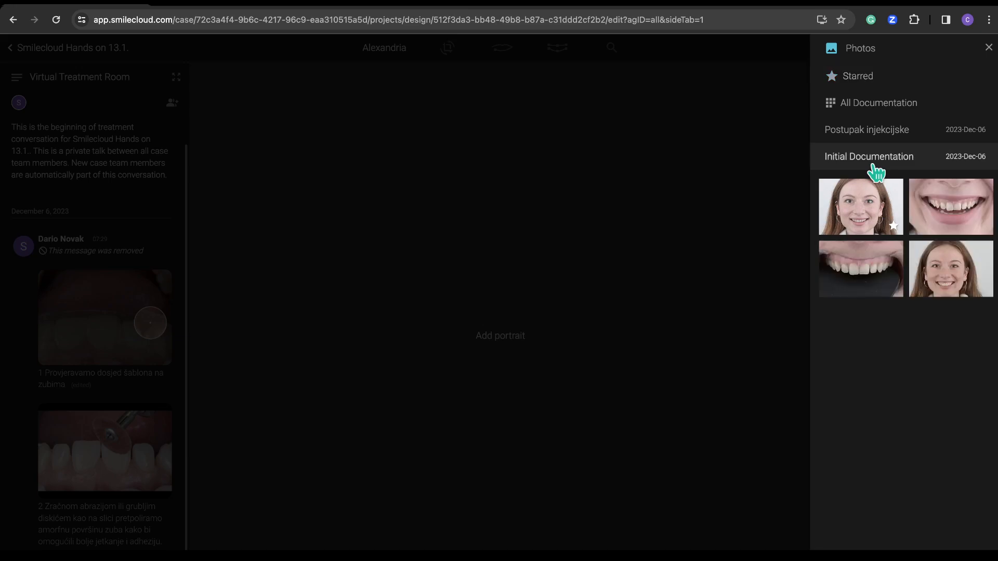
click(863, 83)
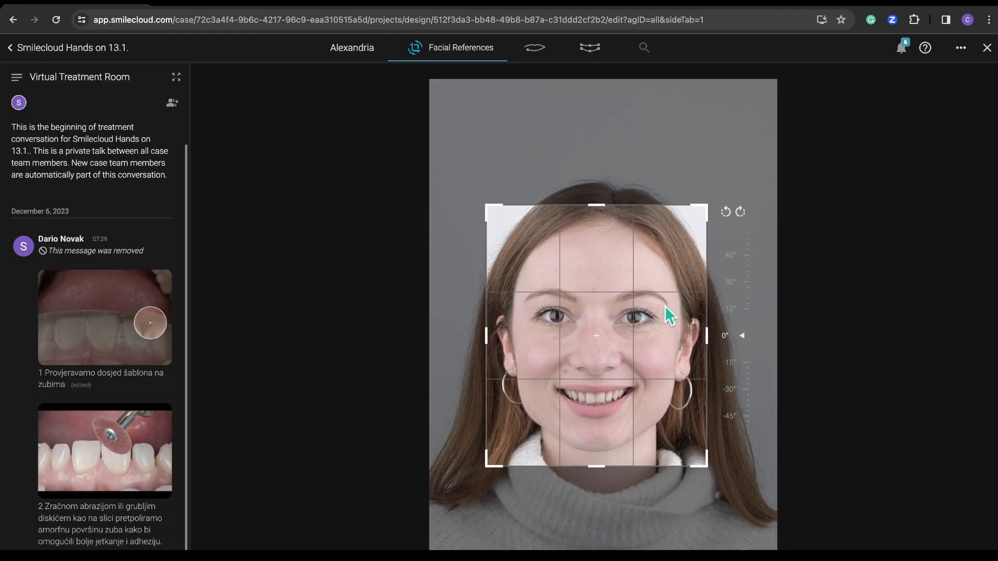
- Position and slightly rotate the portrait in the facial reference frame so the eyes follow the upper grid line and the face is centred
drag(669, 315, 666, 294)
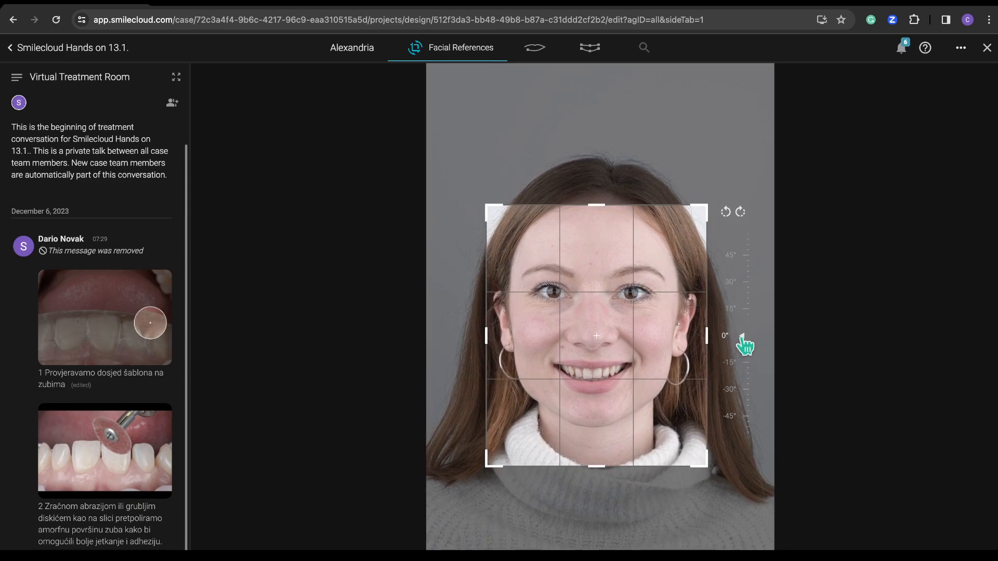
drag(747, 343, 749, 344)
drag(660, 354, 664, 354)
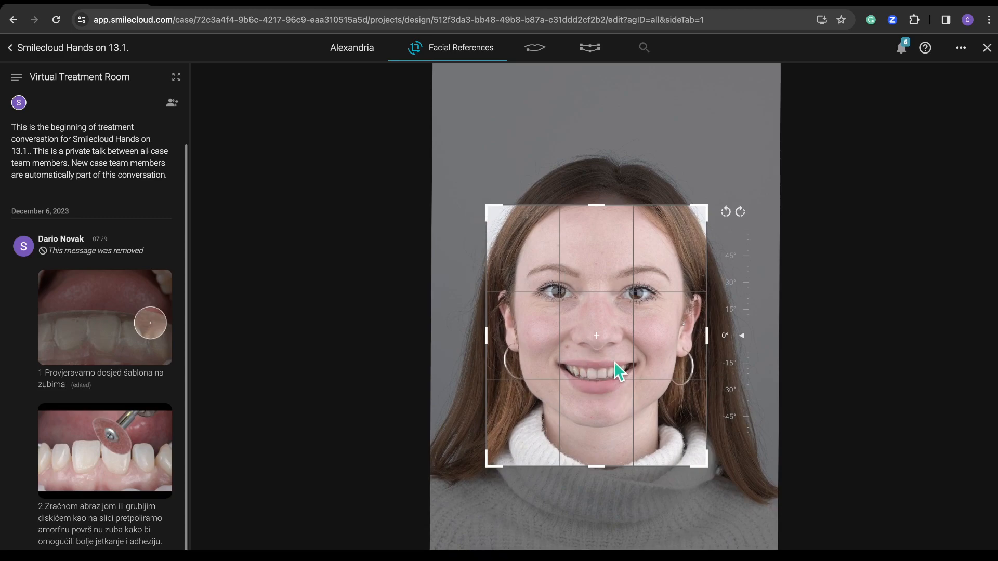
drag(615, 362, 615, 360)
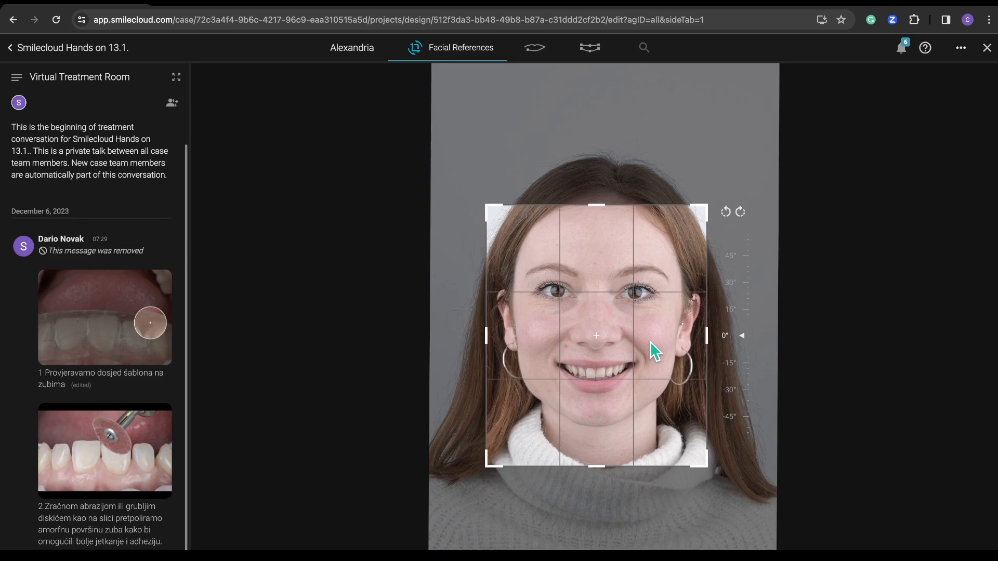
drag(656, 351, 655, 351)
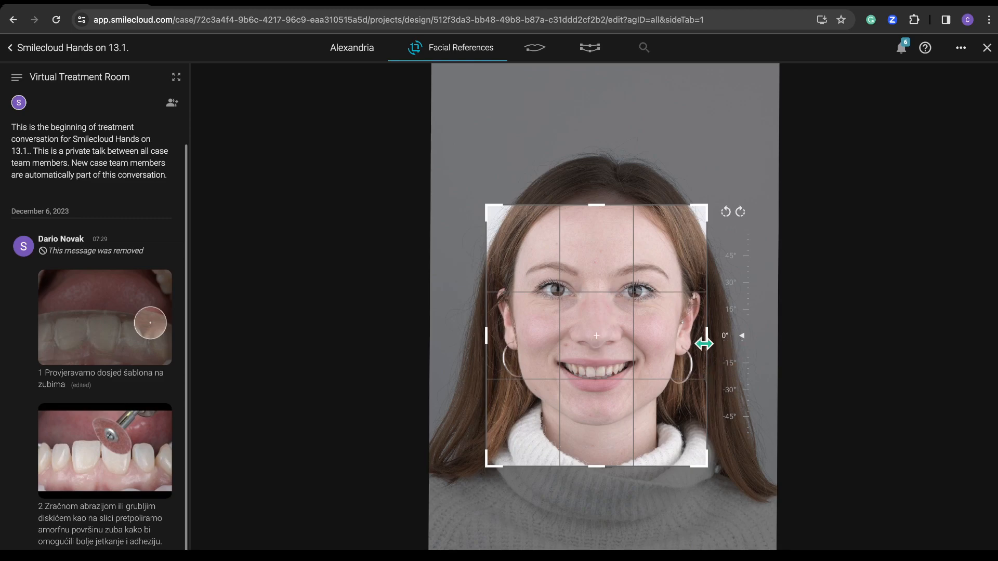
drag(651, 358, 647, 358)
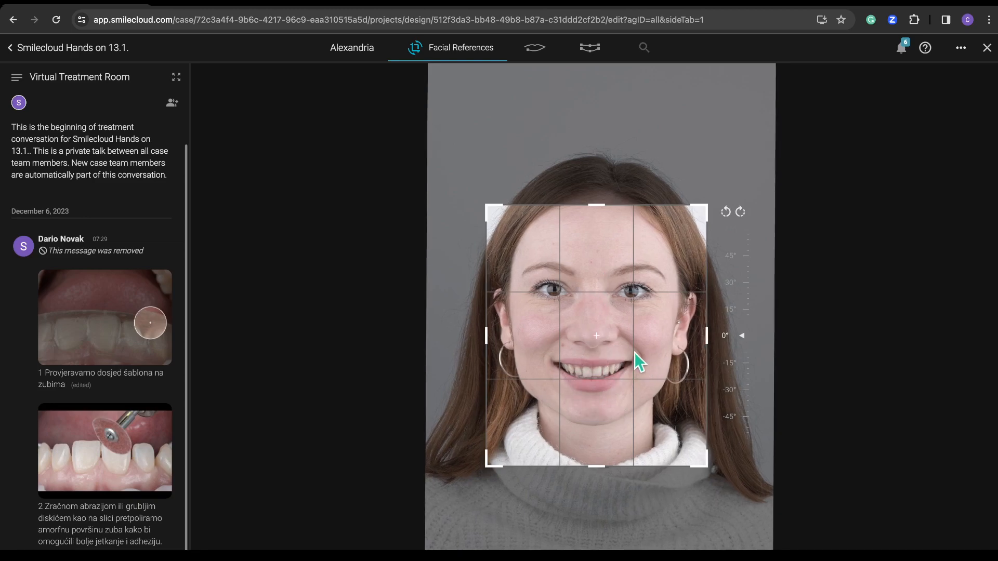
drag(643, 305, 645, 308)
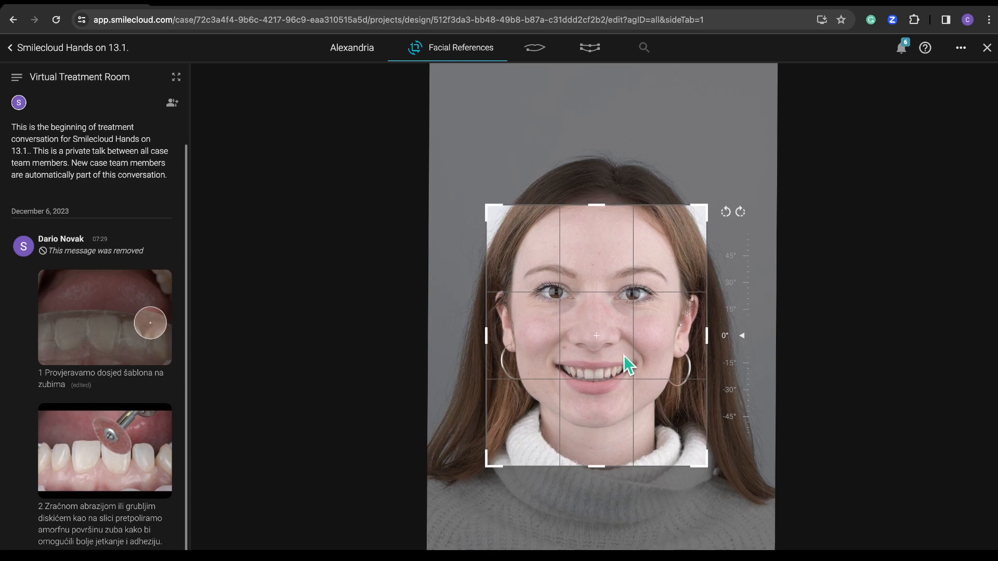
drag(624, 354, 622, 351)
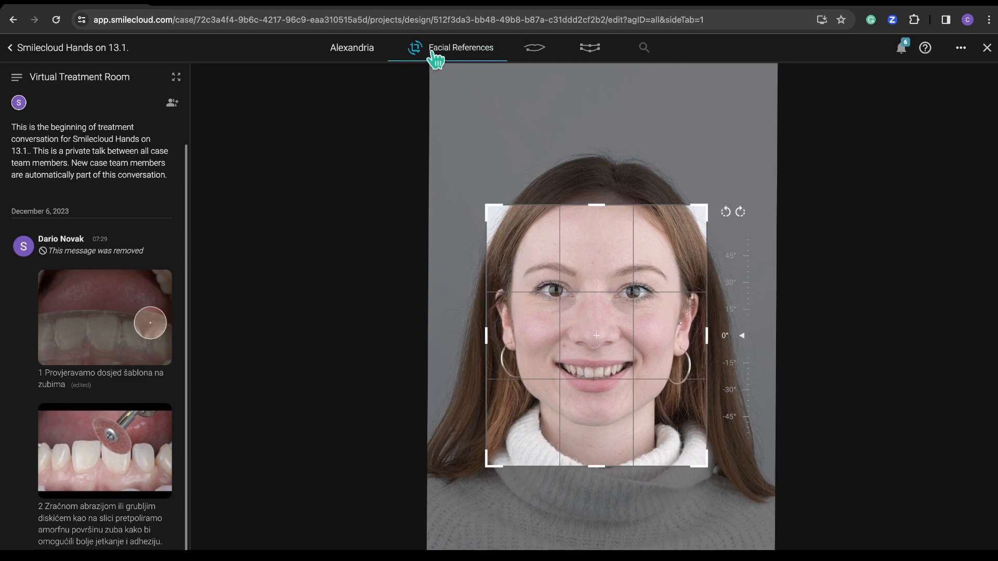
- Go to the lip contour stage and slightly adjust a point on the upper lip line
click(537, 52)
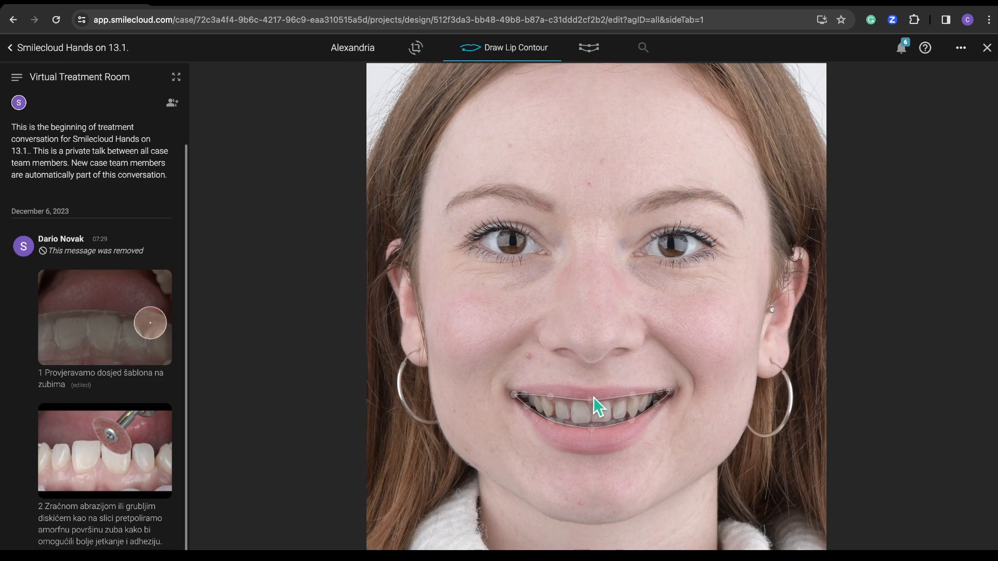
drag(551, 399, 553, 400)
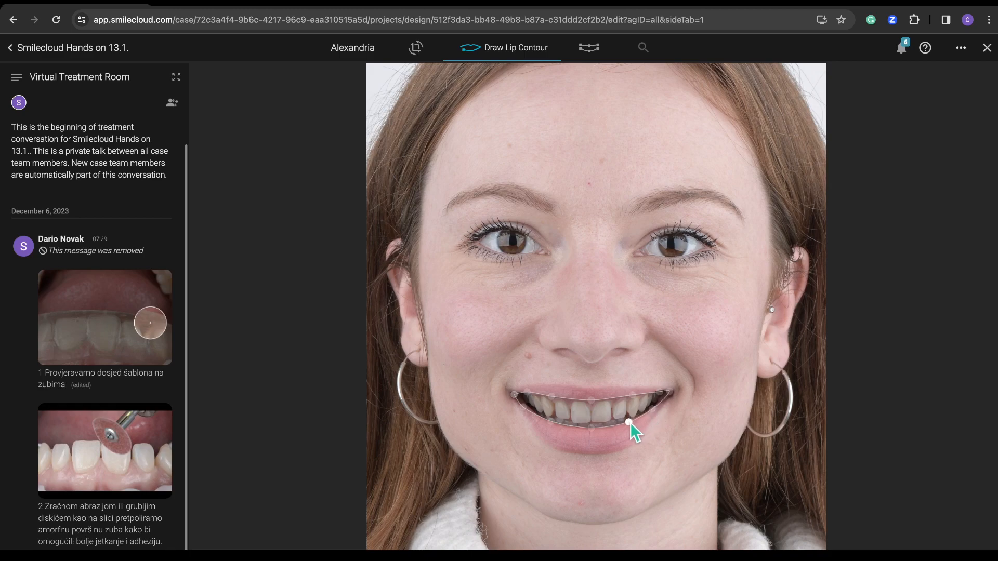
- Proceed to Fine-Tune Restorative Space and examine the tooth outlines and smile frame both close up and against the whole face
click(590, 49)
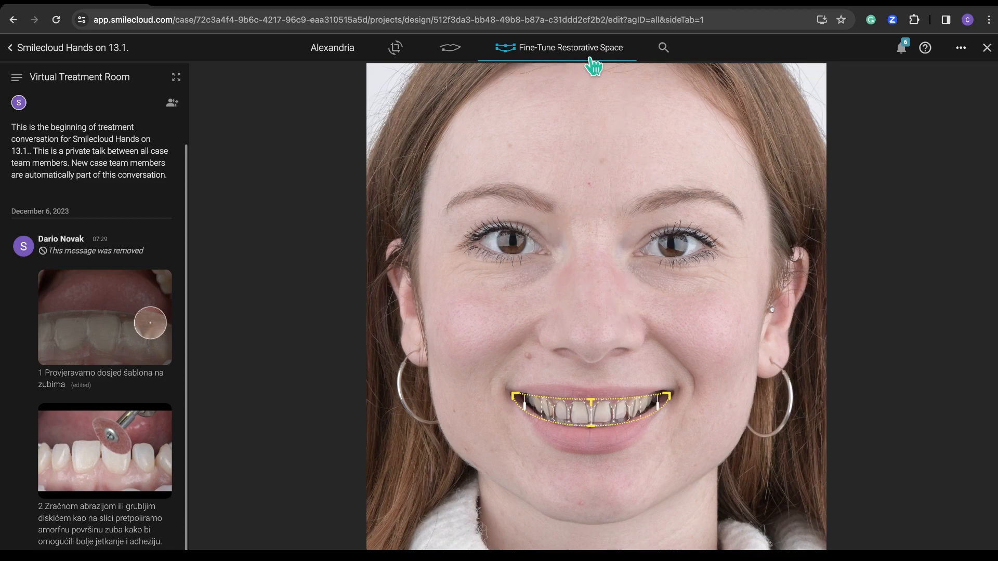
double_click(594, 301)
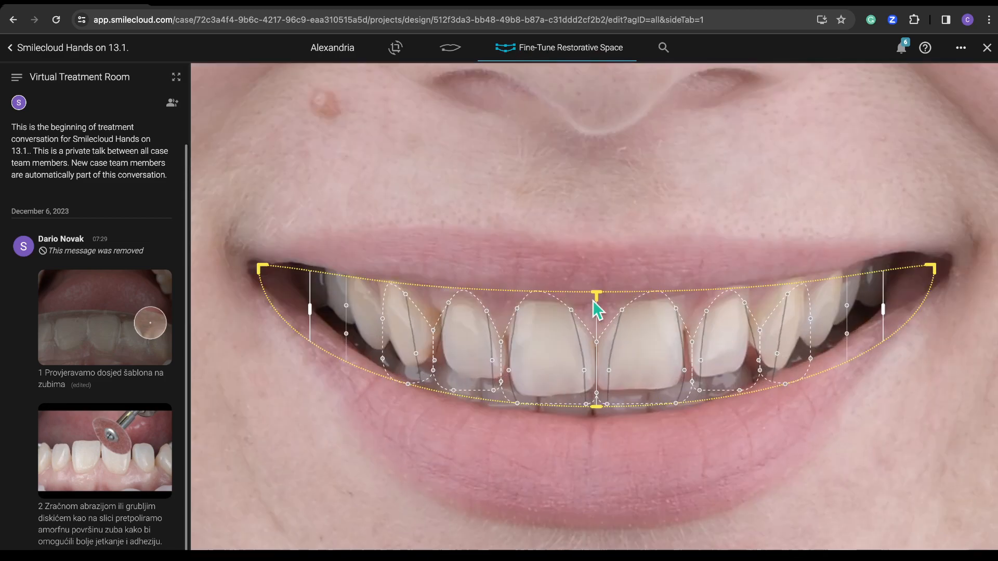
double_click(622, 257)
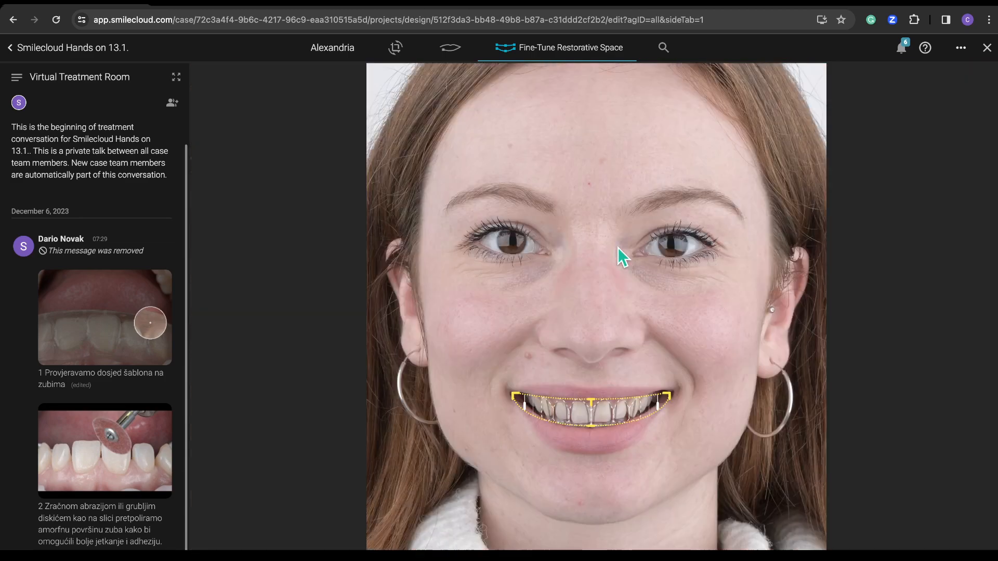
double_click(641, 281)
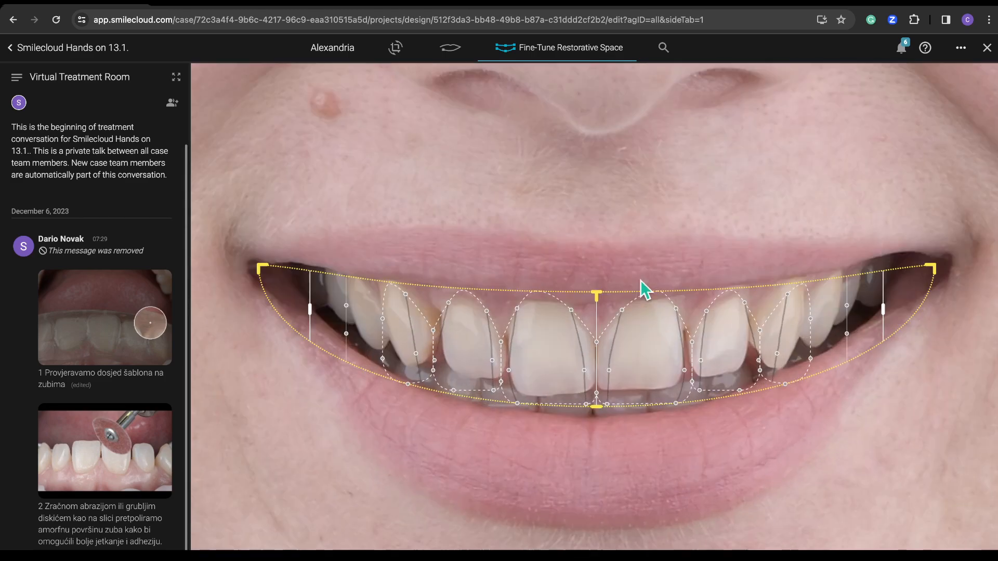
double_click(649, 268)
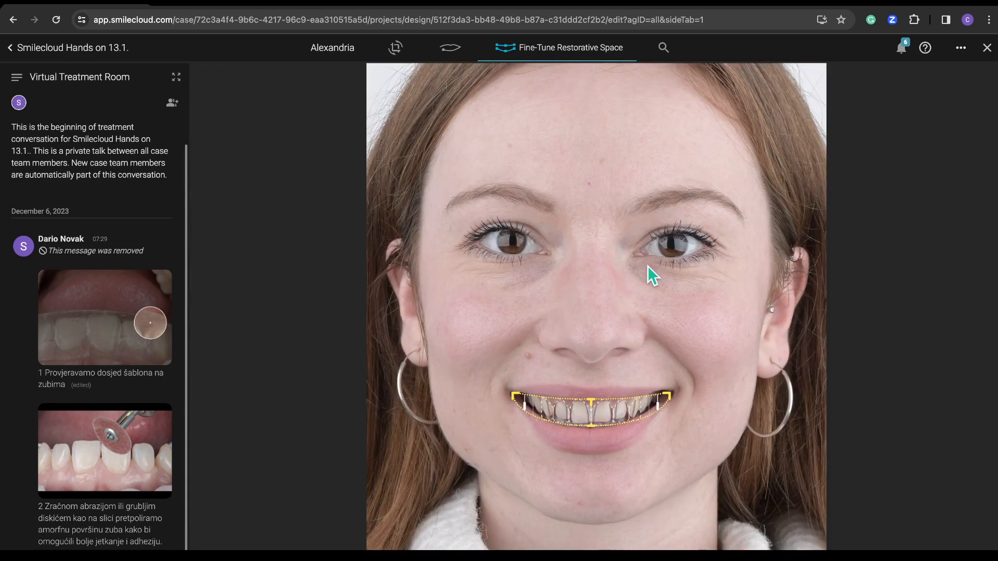
double_click(652, 275)
double_click(656, 252)
scroll(631, 361, up, 2)
scroll(631, 361, down, 2)
scroll(631, 360, up, 5)
scroll(631, 361, down, 3)
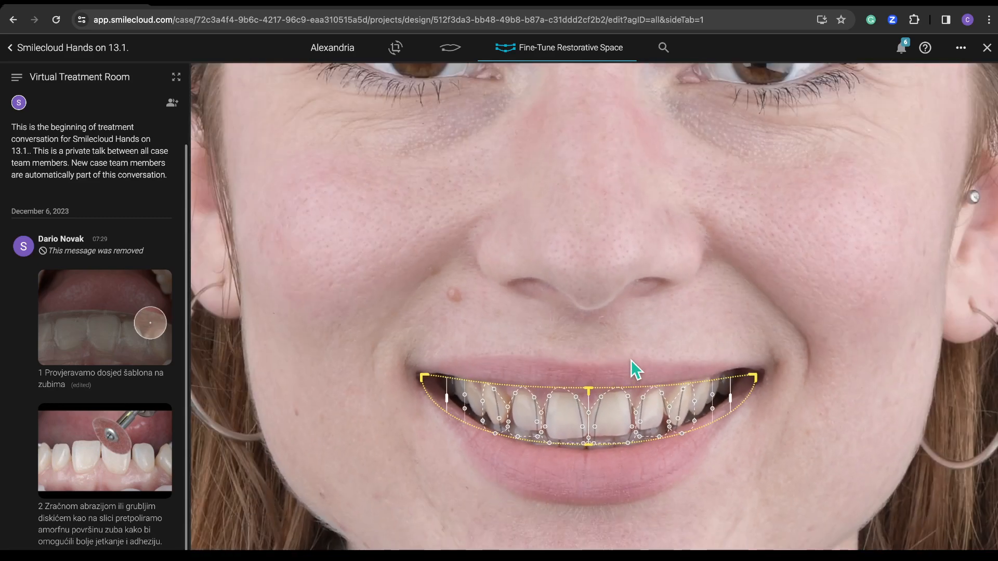
- Move the smile frame slightly down along the midline so its upper curve follows the gum line of the central incisors
scroll(631, 360, up, 4)
scroll(635, 370, down, 3)
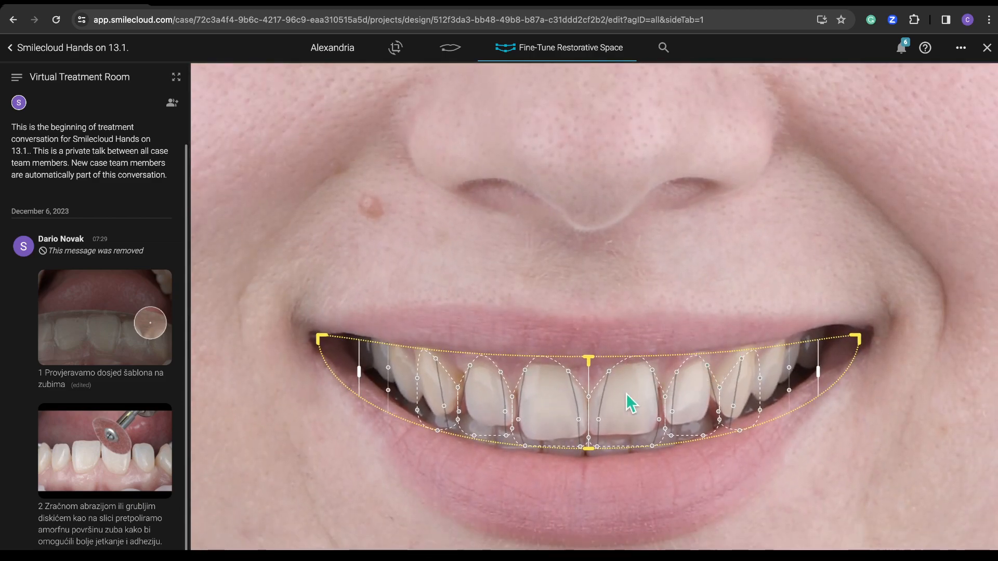
drag(589, 358, 592, 357)
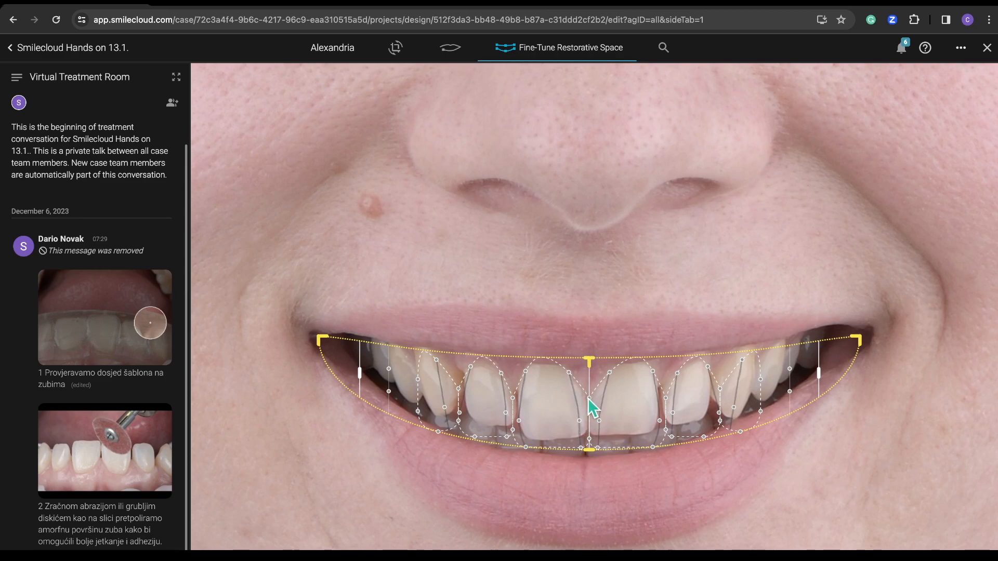
drag(589, 399, 589, 398)
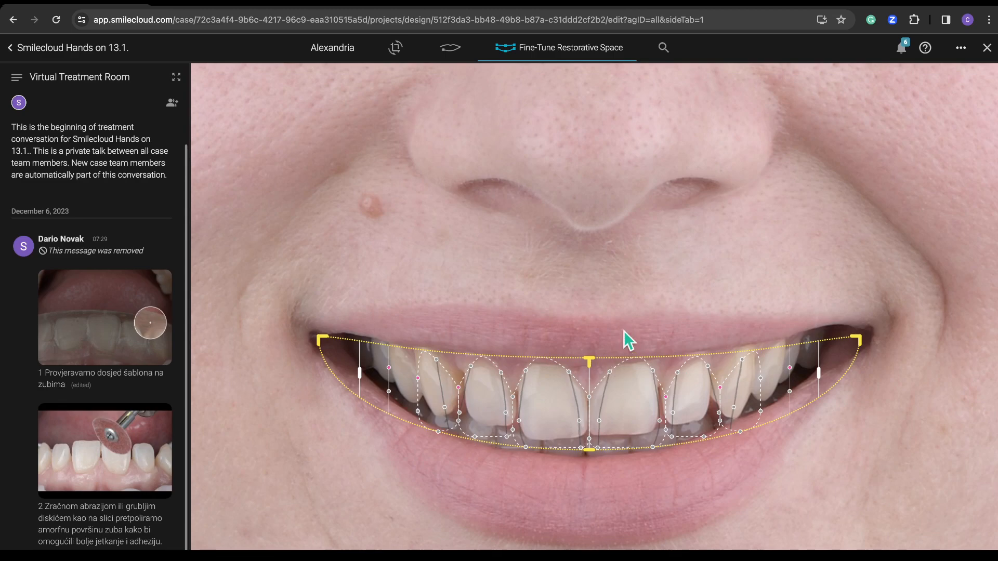
drag(589, 359, 588, 366)
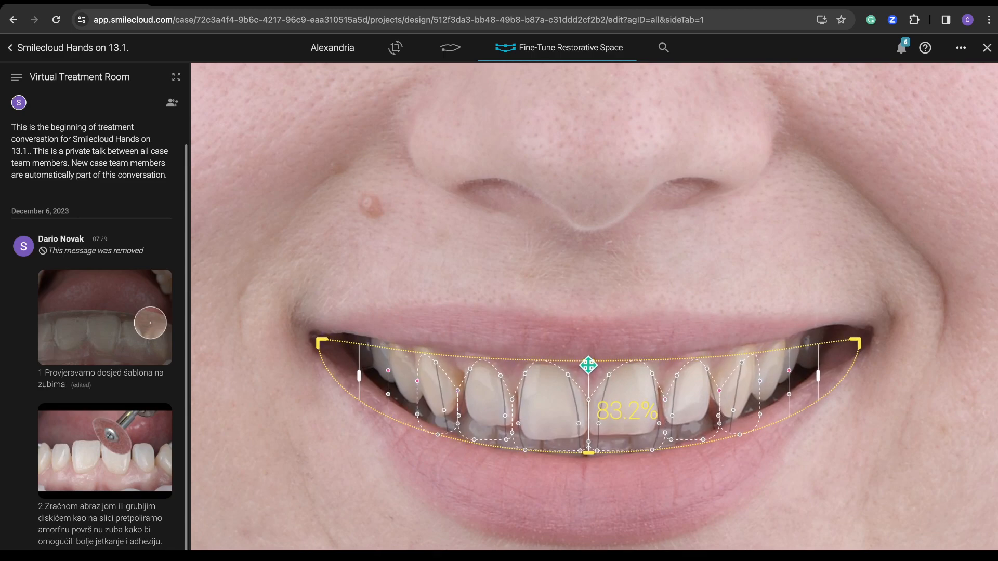
drag(588, 366, 588, 365)
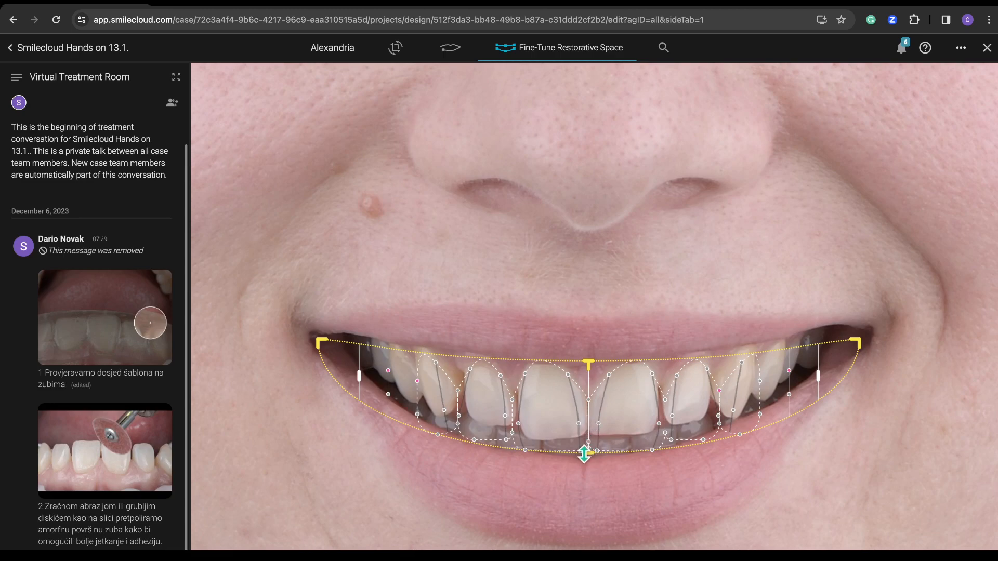
- Raise the frame's lower edge at the midline to shorten the tooth outlines, giving the central incisors a proportion of about 89%
drag(588, 452, 591, 428)
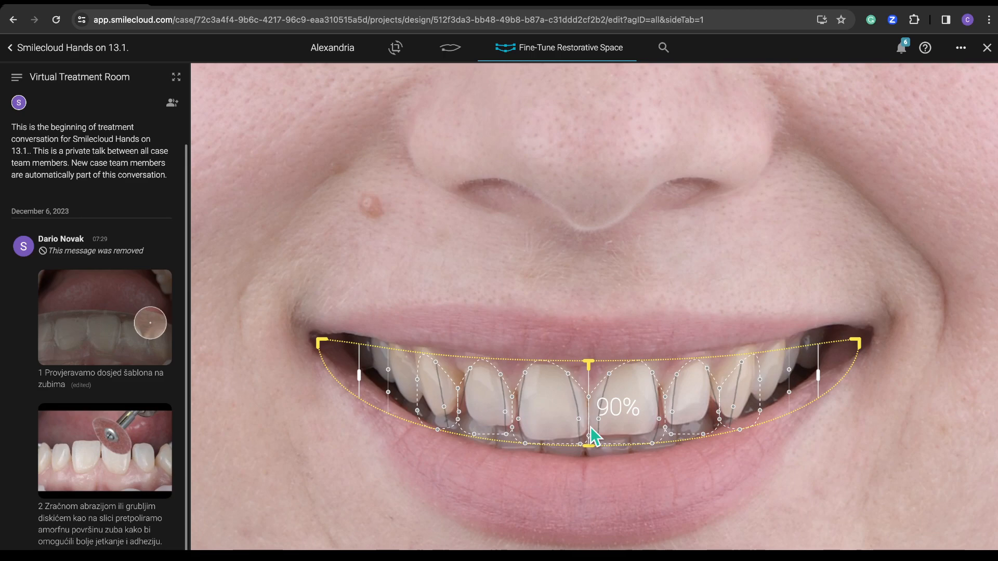
drag(591, 428, 591, 429)
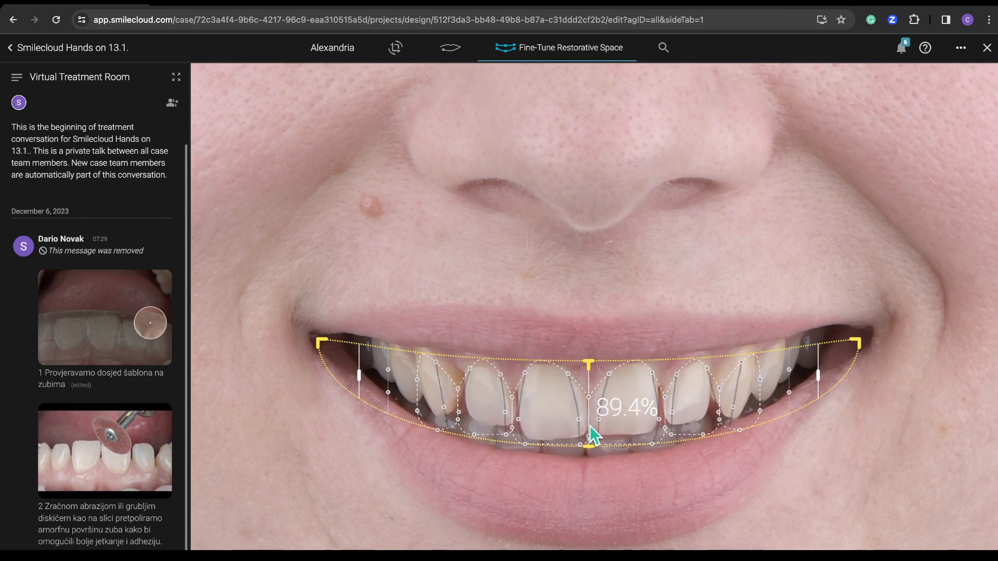
mouse_move(594, 434)
mouse_down()
mouse_move(587, 448)
mouse_move(587, 418)
mouse_move(589, 452)
mouse_move(589, 436)
mouse_up()
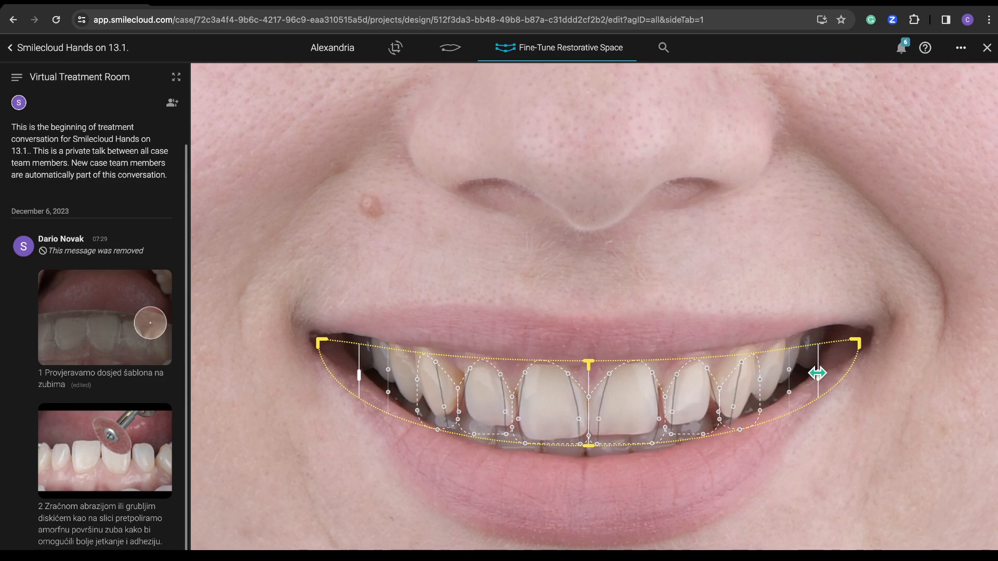
- Bring the width bars on both sides of the smile slightly inward and move the left one back outward to fit the teeth
drag(817, 376, 811, 380)
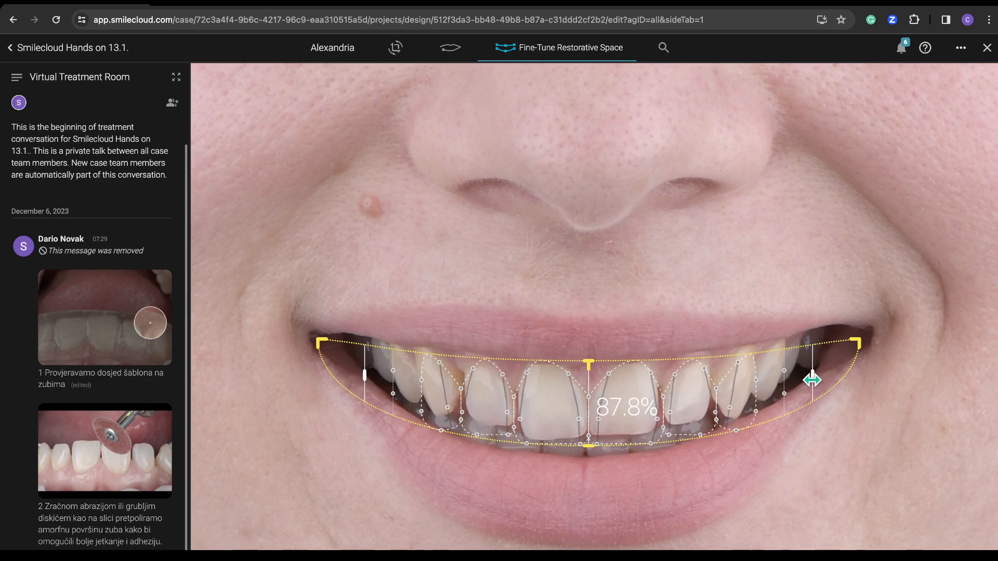
drag(812, 380, 814, 380)
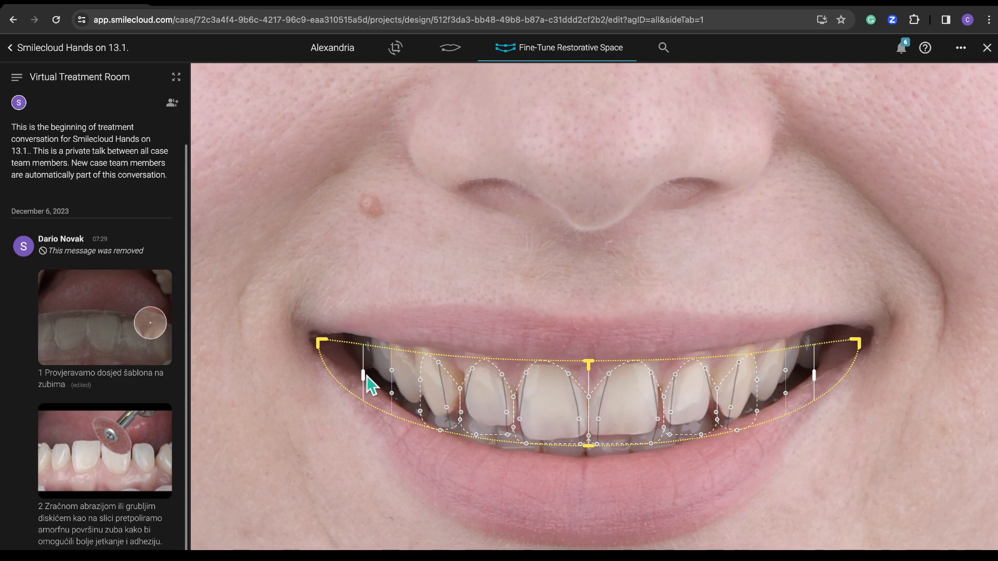
drag(363, 374, 346, 350)
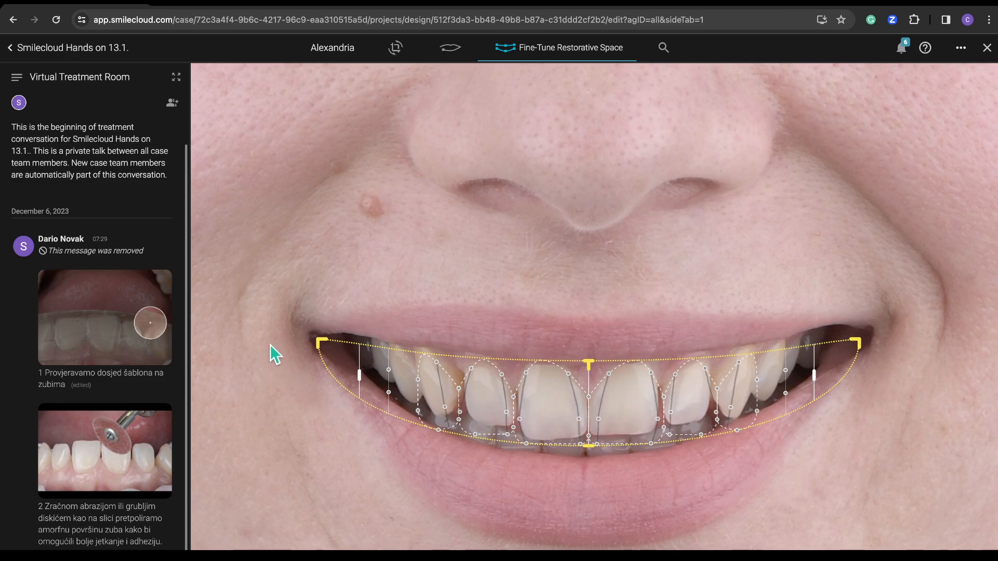
- Raise the frame's left corner towards the upper lip and refine the left width bar to match the canine and premolar
drag(318, 339, 352, 330)
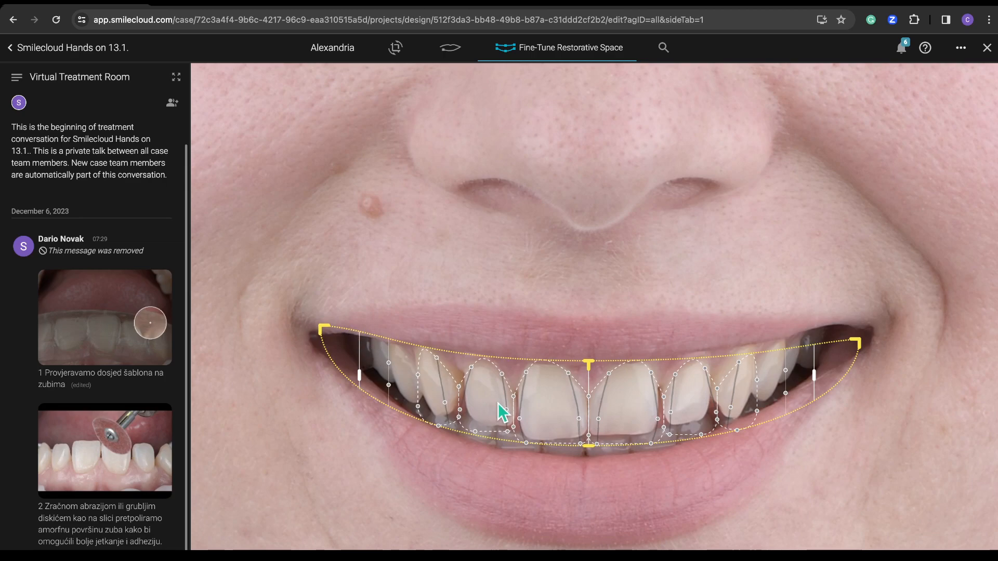
mouse_move(359, 375)
mouse_down()
mouse_move(386, 386)
mouse_move(371, 379)
mouse_up()
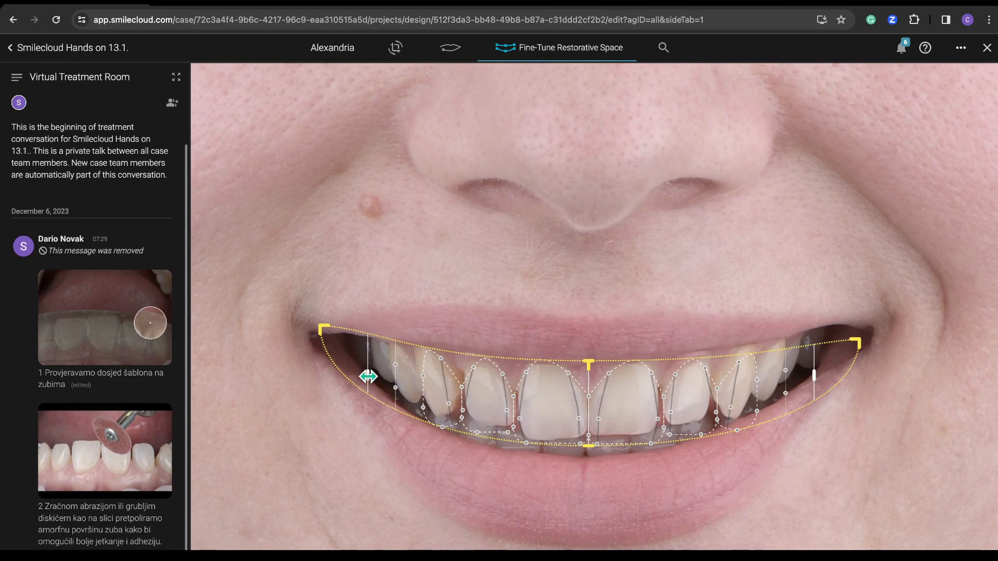
mouse_move(368, 376)
mouse_down()
mouse_move(379, 383)
mouse_move(360, 378)
mouse_up()
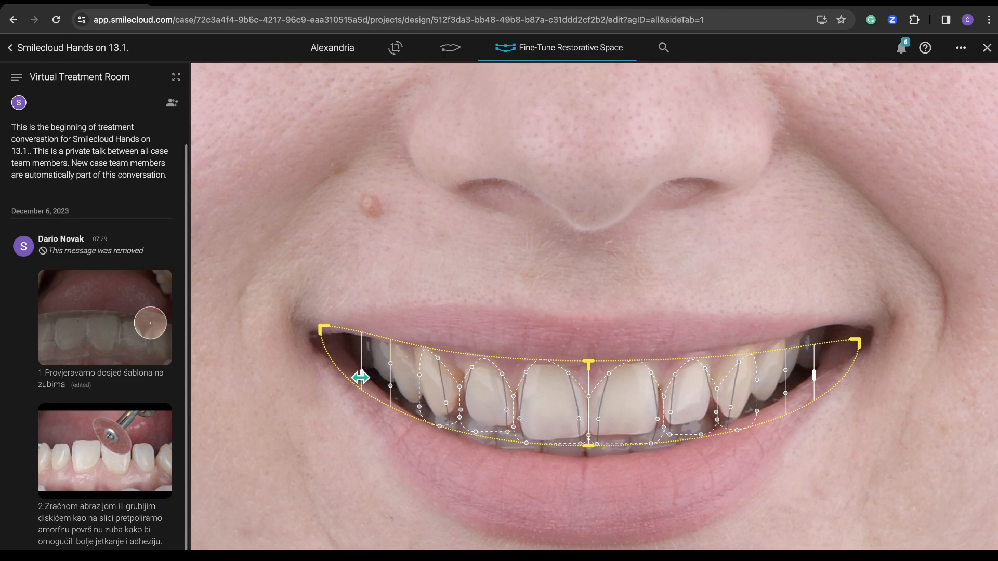
mouse_move(362, 376)
mouse_down()
mouse_move(367, 383)
mouse_move(358, 382)
mouse_up()
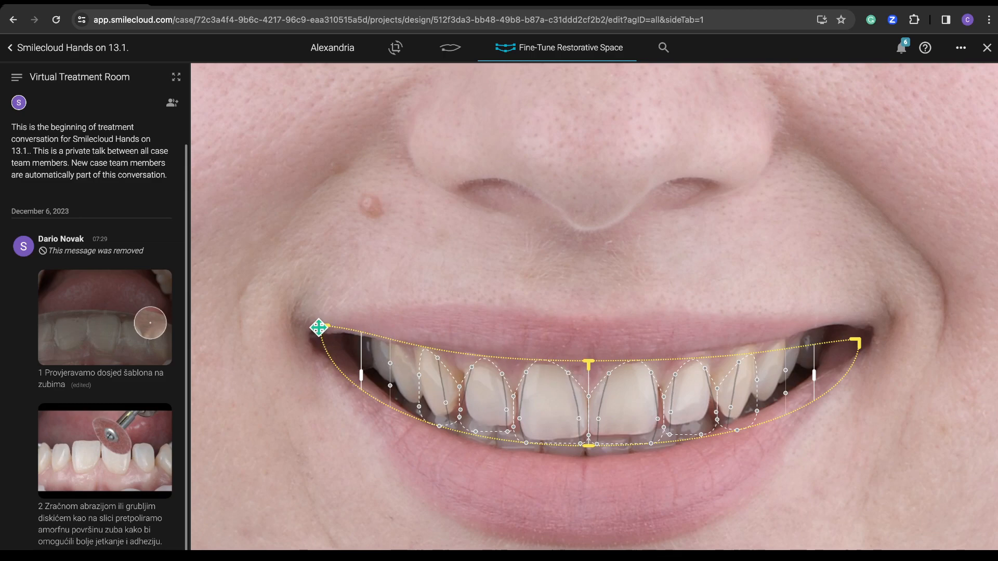
- Narrow the smile frame by moving its corners inward and raise the right corner to match the left one
drag(319, 328, 364, 341)
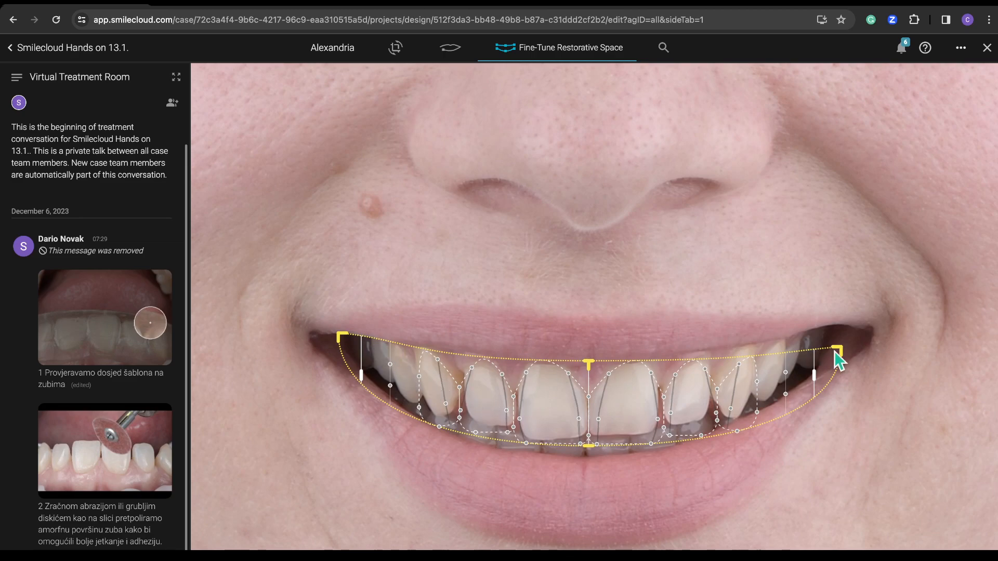
drag(839, 347, 831, 329)
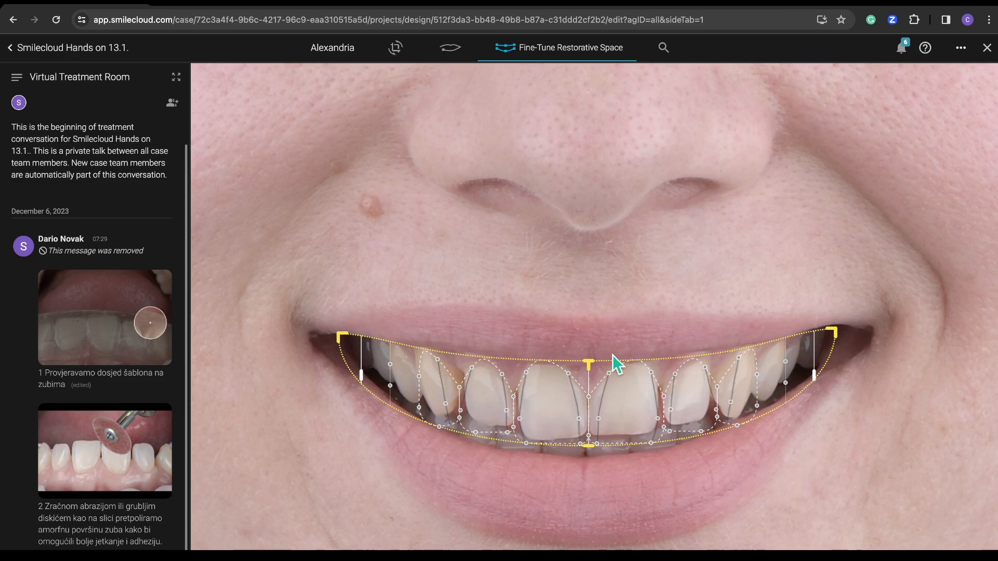
- Fine-tune the frame's height at the midline, and bring the width bars and the left corner slightly further inward
drag(588, 362, 587, 364)
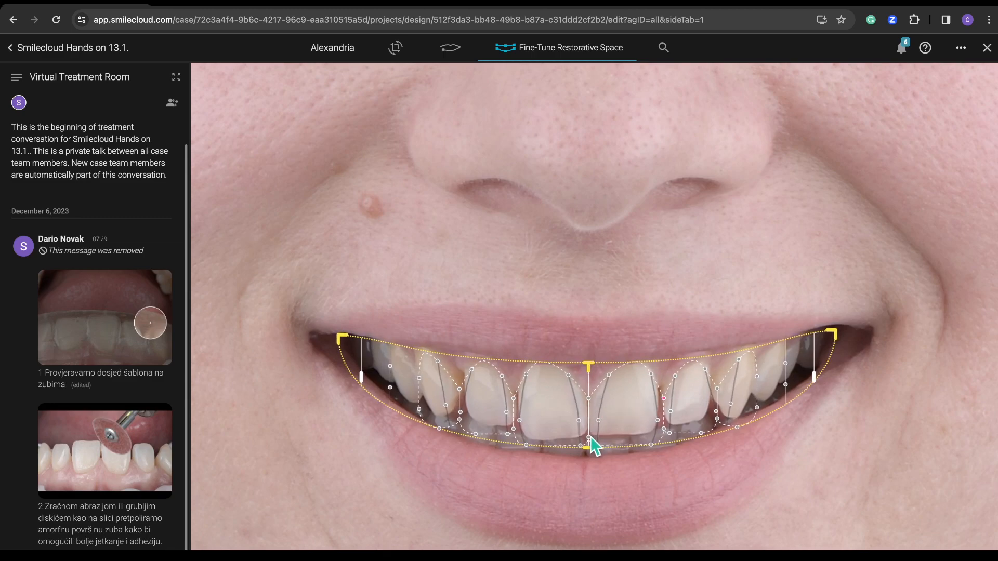
drag(587, 446, 588, 445)
drag(361, 378, 365, 385)
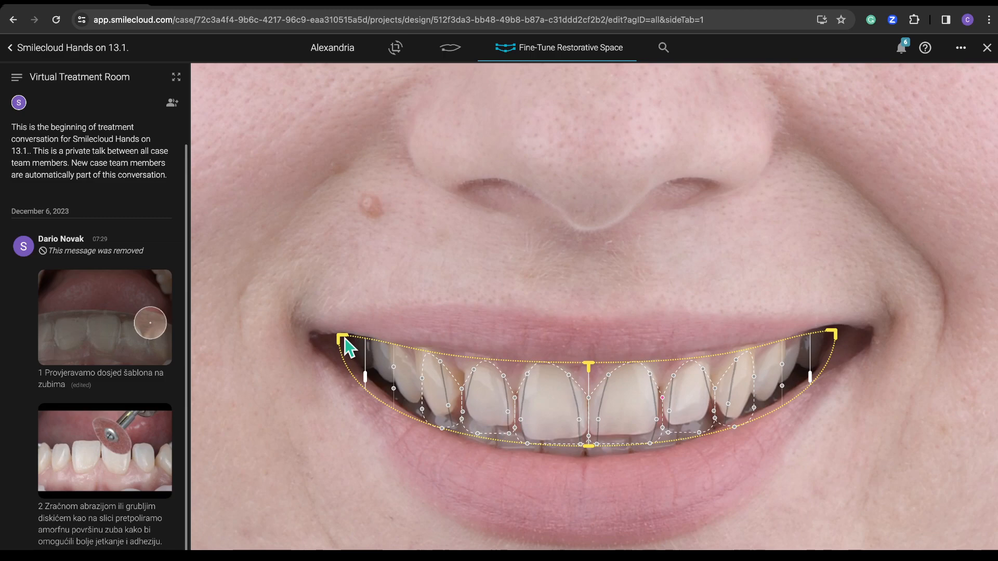
drag(339, 337, 353, 343)
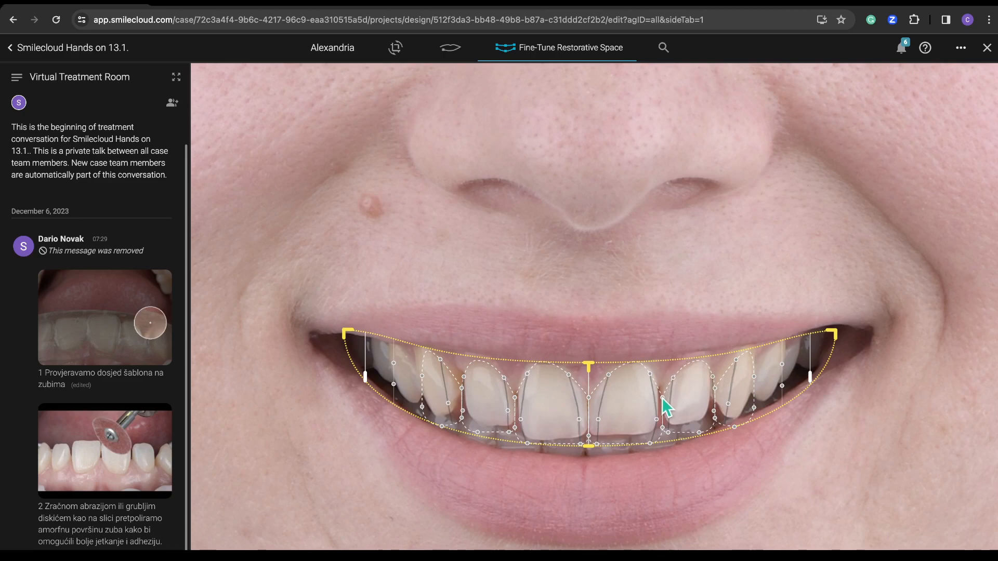
- Adjust the height of the contact points on both sides of the right lateral incisor outline
drag(662, 392, 662, 394)
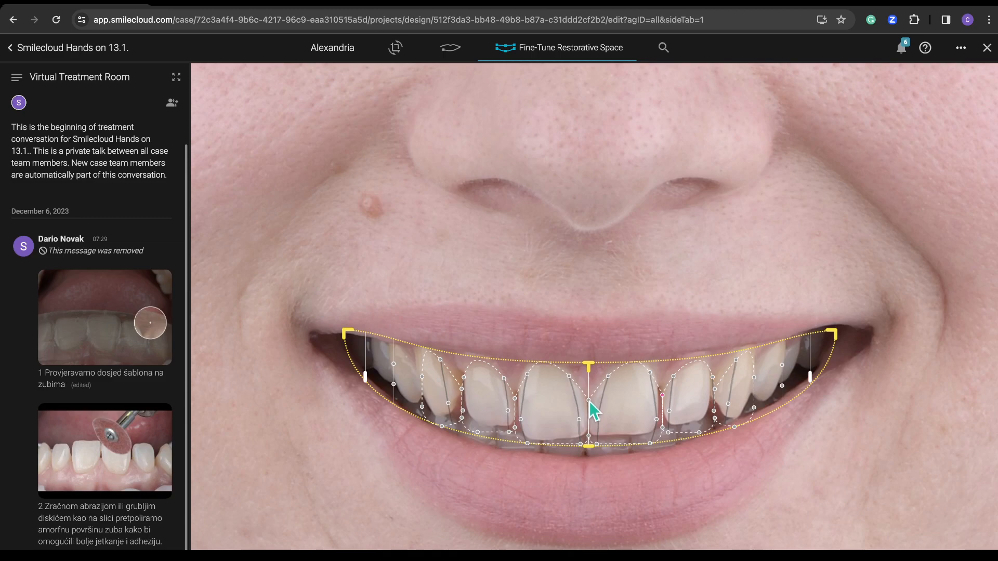
drag(664, 395, 663, 399)
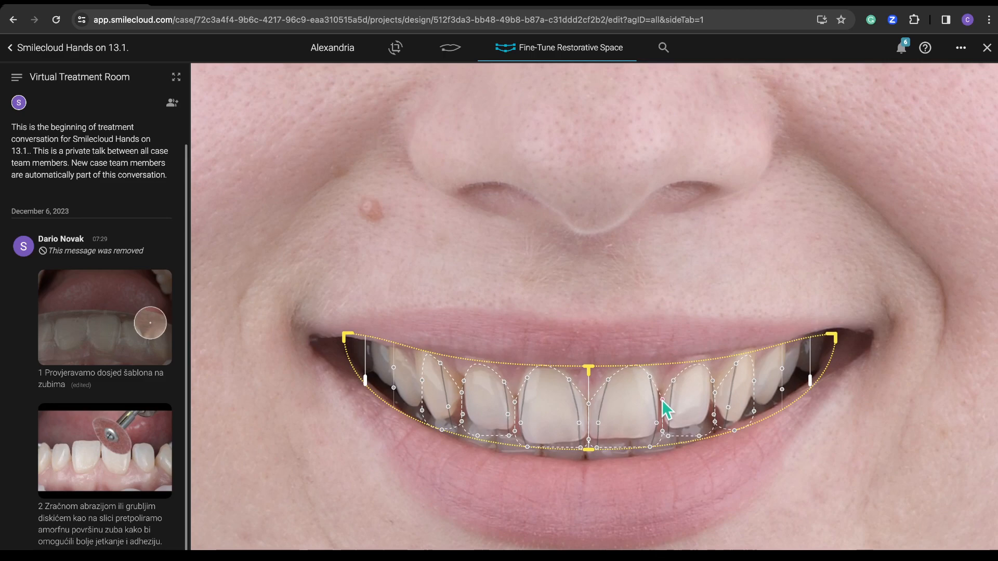
drag(715, 393, 715, 389)
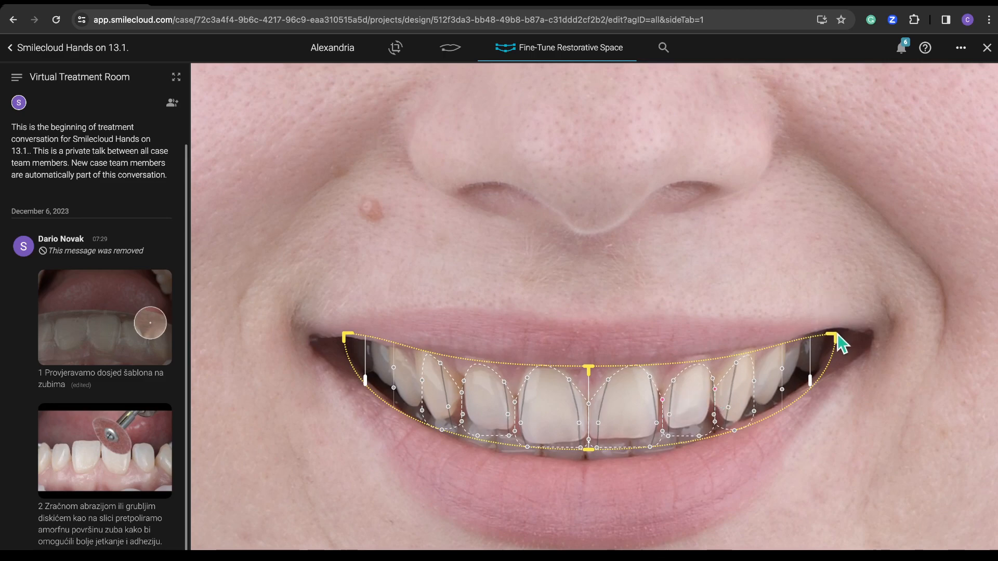
- Raise the frame's right corner and refine the curvature of the frame's upper and lower lines with their curve handles
drag(834, 335, 829, 327)
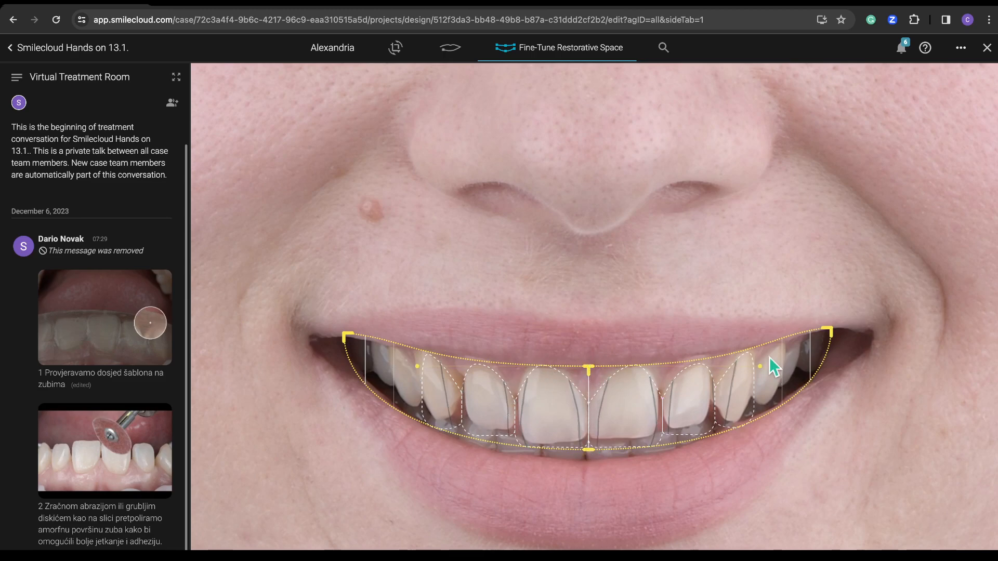
drag(760, 367, 743, 366)
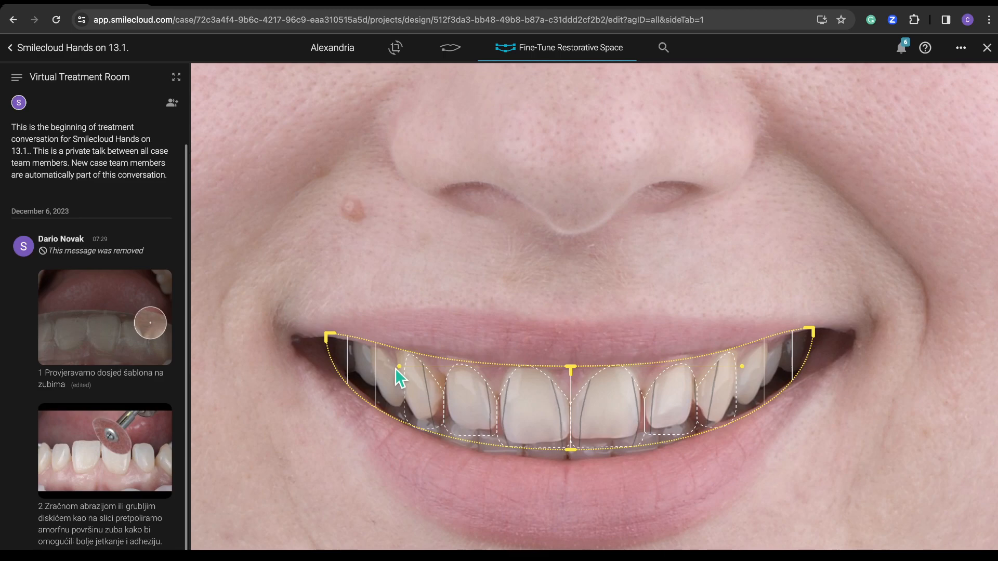
mouse_move(398, 368)
mouse_down()
mouse_move(415, 369)
mouse_move(367, 369)
mouse_move(455, 357)
mouse_move(348, 369)
mouse_move(486, 352)
mouse_move(357, 361)
mouse_move(466, 343)
mouse_move(360, 358)
mouse_move(413, 348)
mouse_move(411, 357)
mouse_up()
click(570, 450)
drag(742, 450, 656, 495)
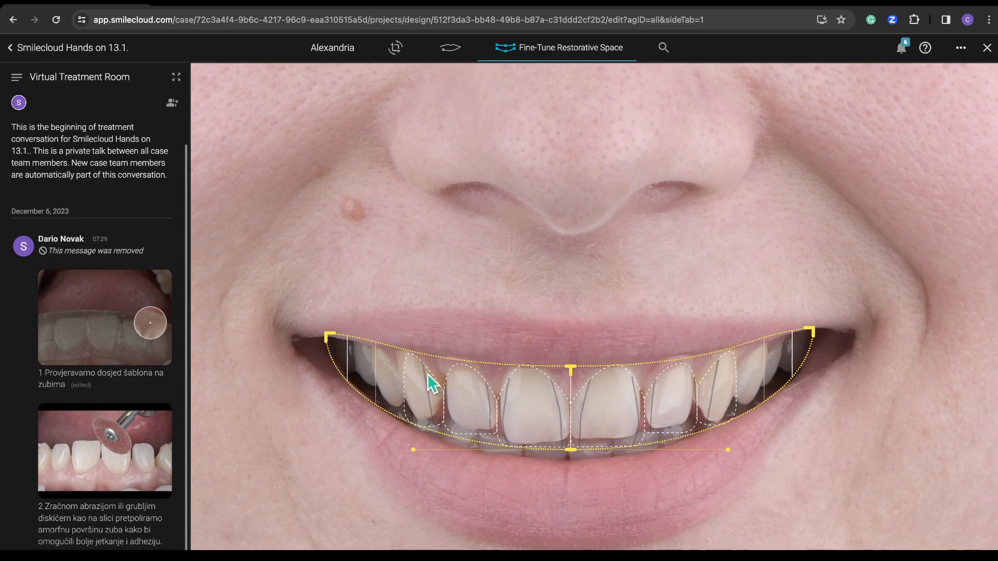
click(629, 382)
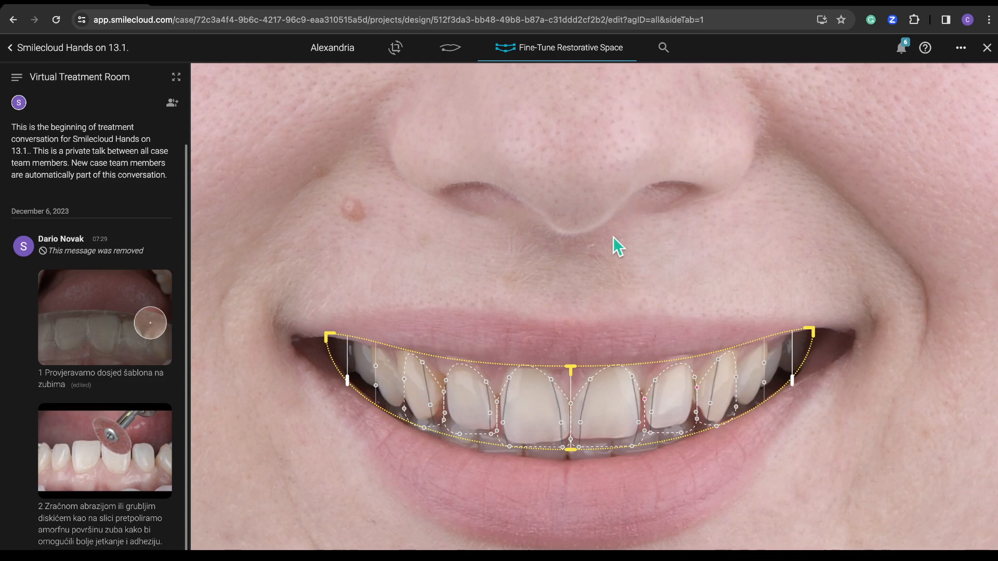
- Check the finished frame against the whole face, proceed to Select Library and hide the treatment conversation
scroll(614, 237, down, 10)
scroll(613, 238, up, 10)
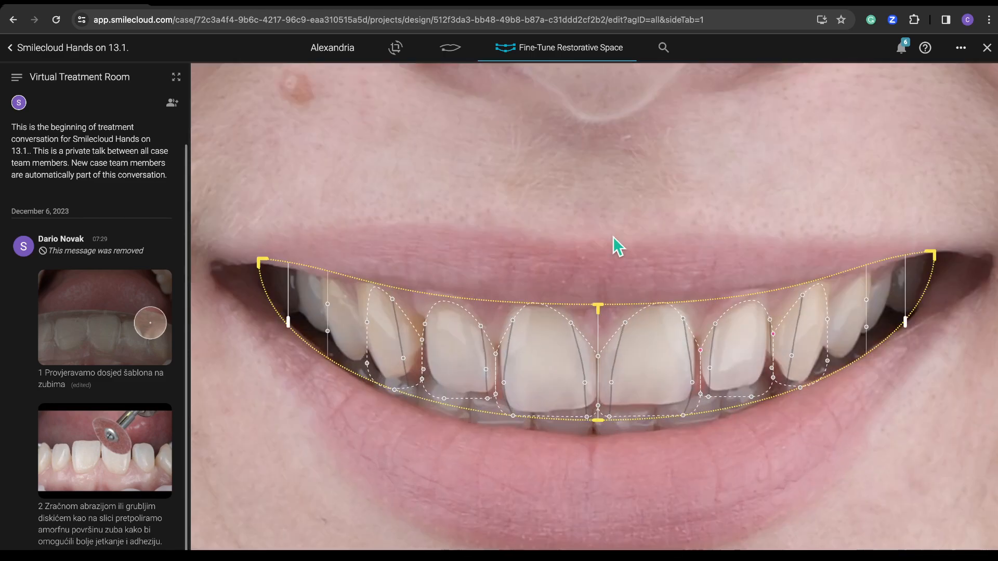
scroll(614, 237, down, 10)
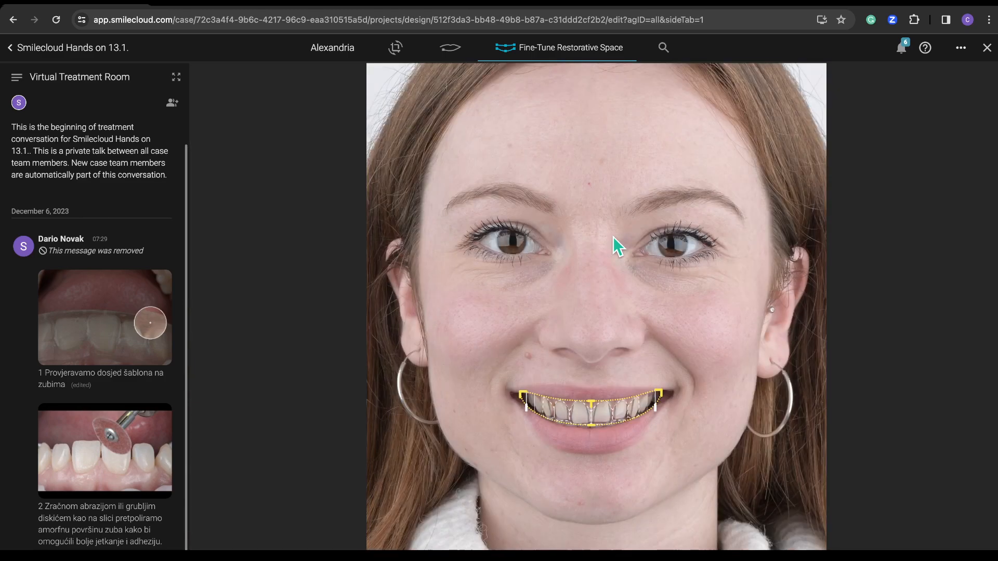
click(665, 47)
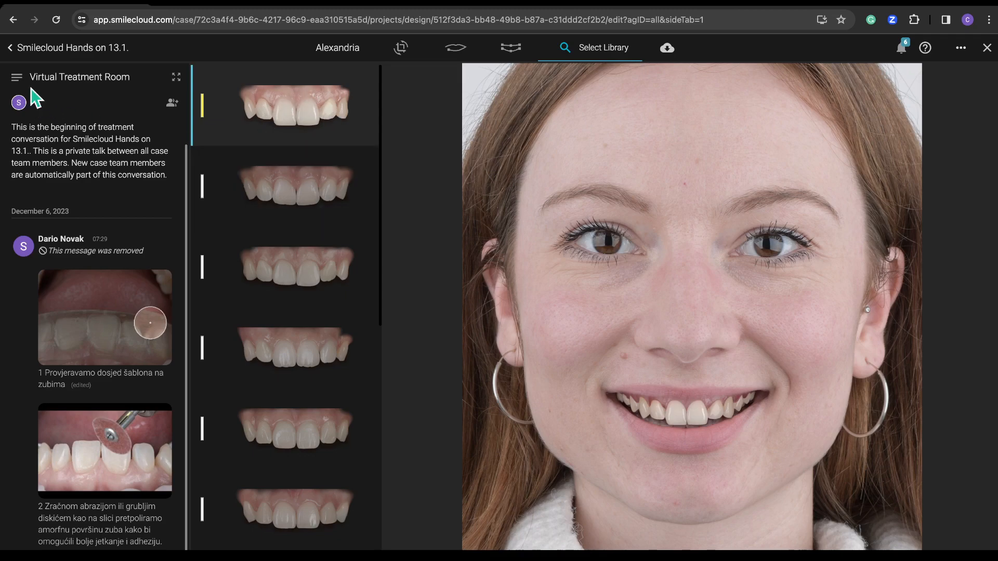
click(18, 78)
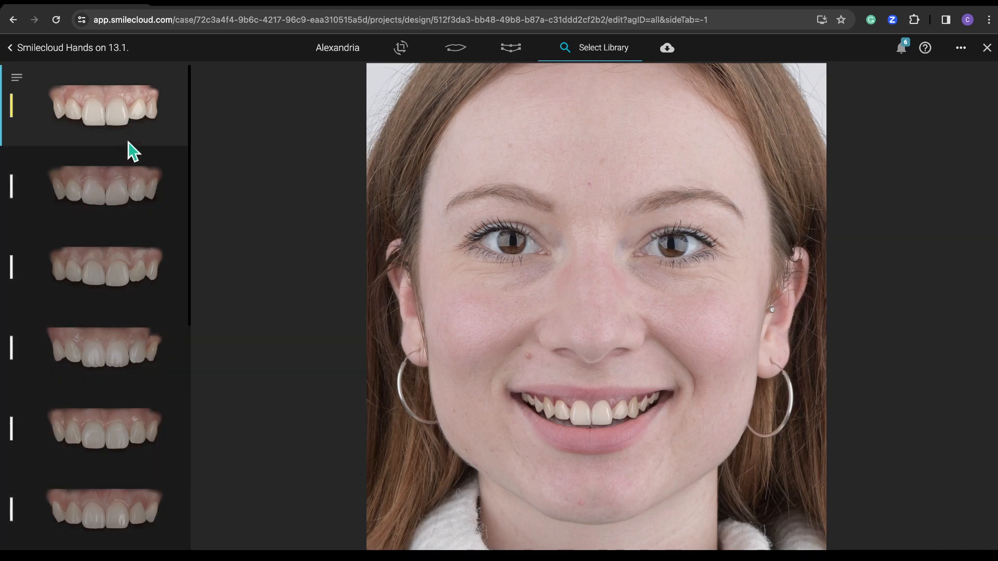
- Try the second, third, fourth and fifth tooth libraries on the portrait, leaving the fifth one applied
click(122, 184)
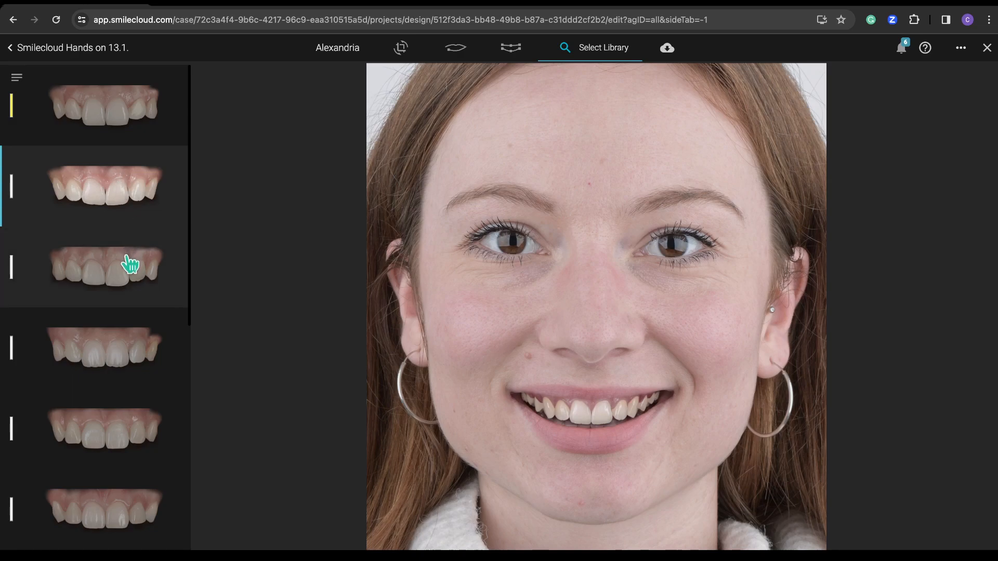
click(130, 265)
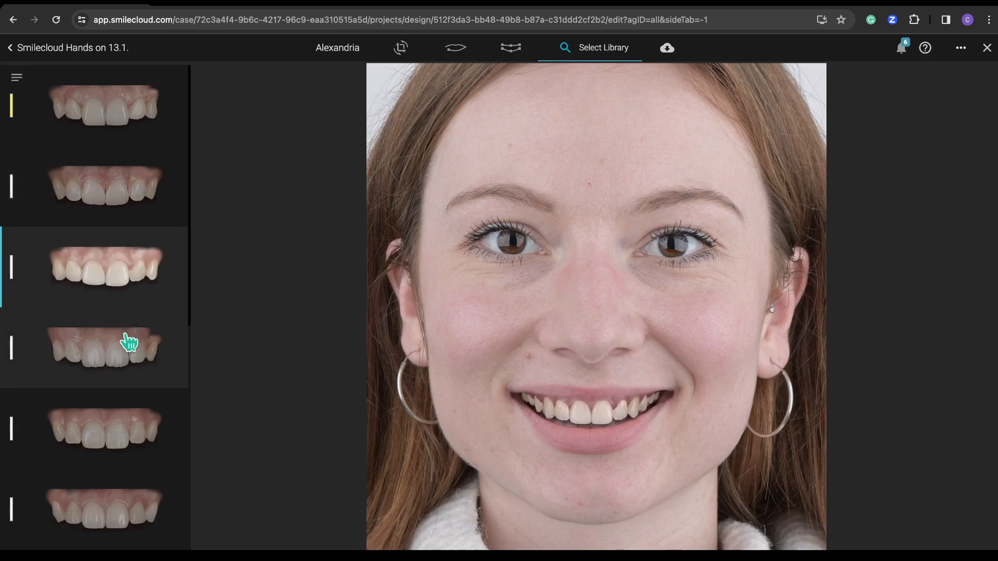
click(129, 343)
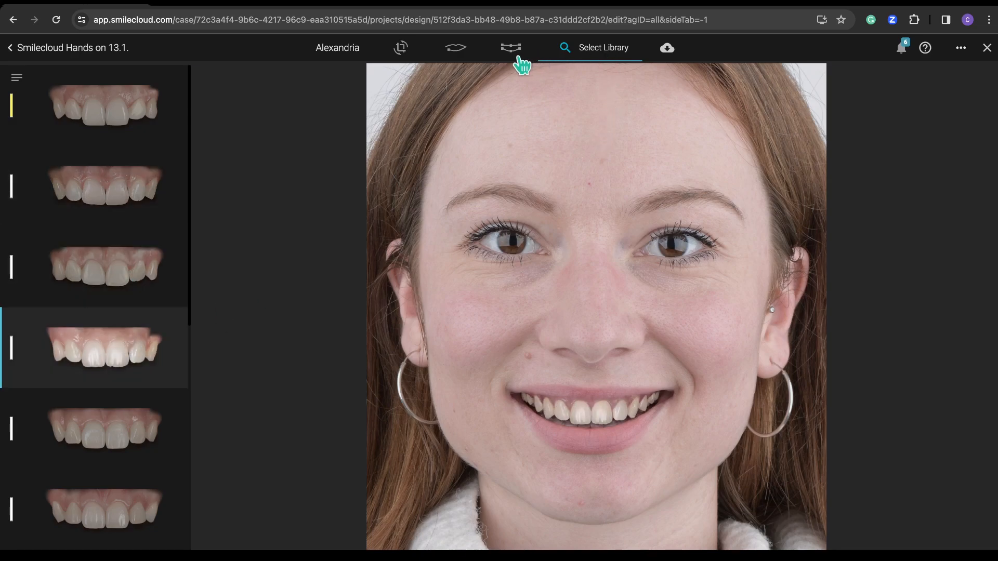
click(120, 434)
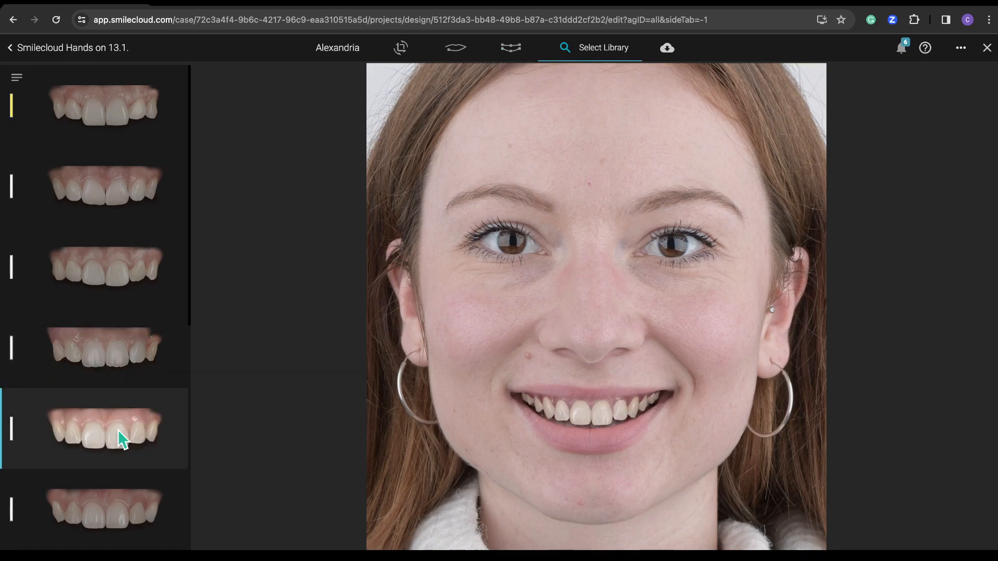
- Try the sixth tooth library on the portrait and compare it with the first one, leaving the first applied
click(120, 518)
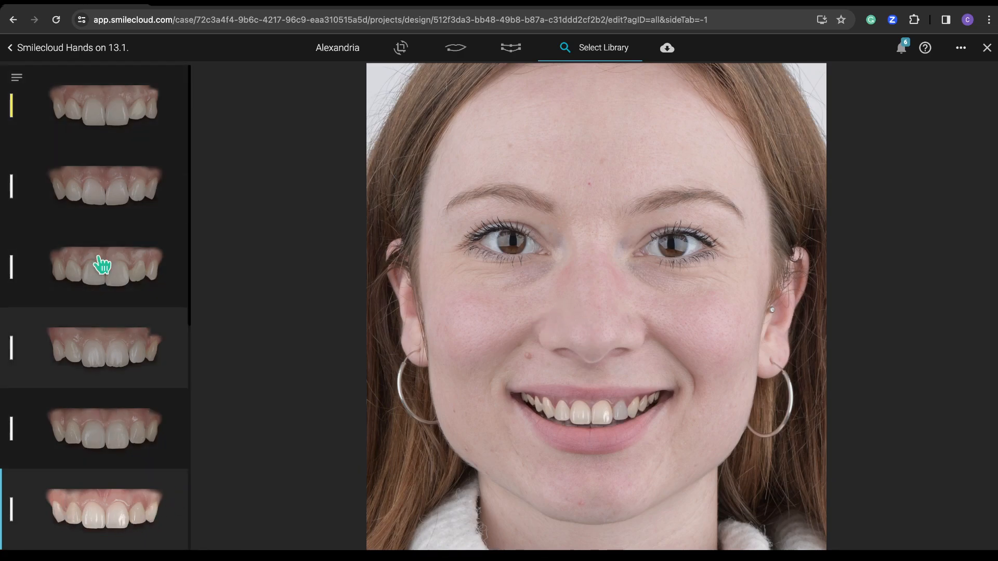
click(123, 131)
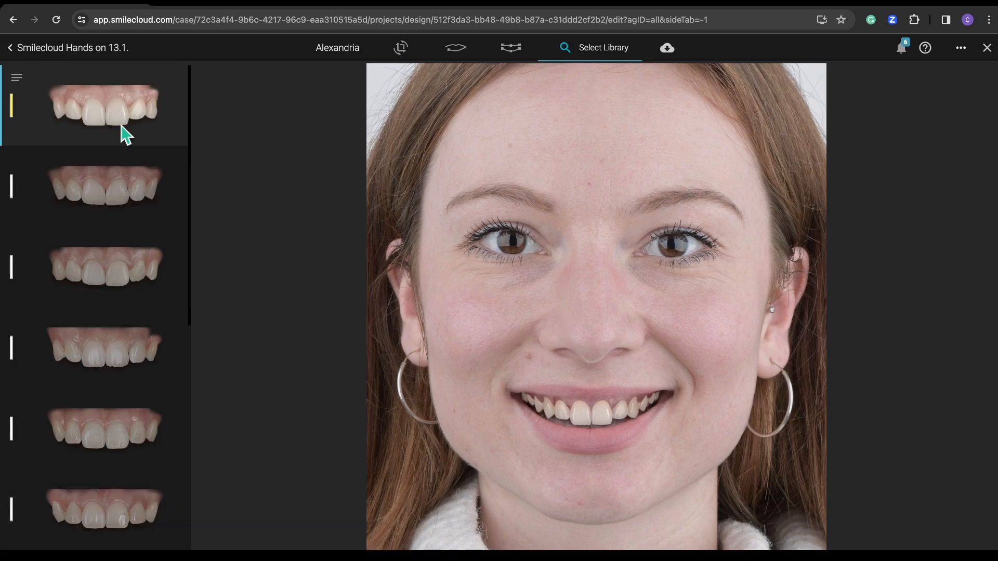
click(123, 522)
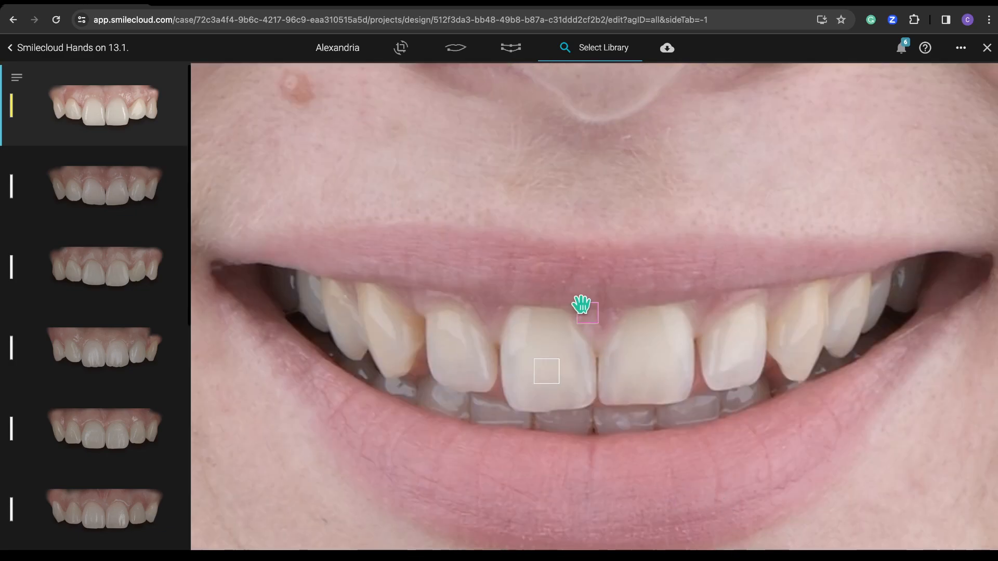
- Sample the gum colour from the papilla between the central incisors and the tooth shade near the outer edge of the patient's right central incisor
drag(591, 314, 596, 329)
drag(547, 372, 519, 381)
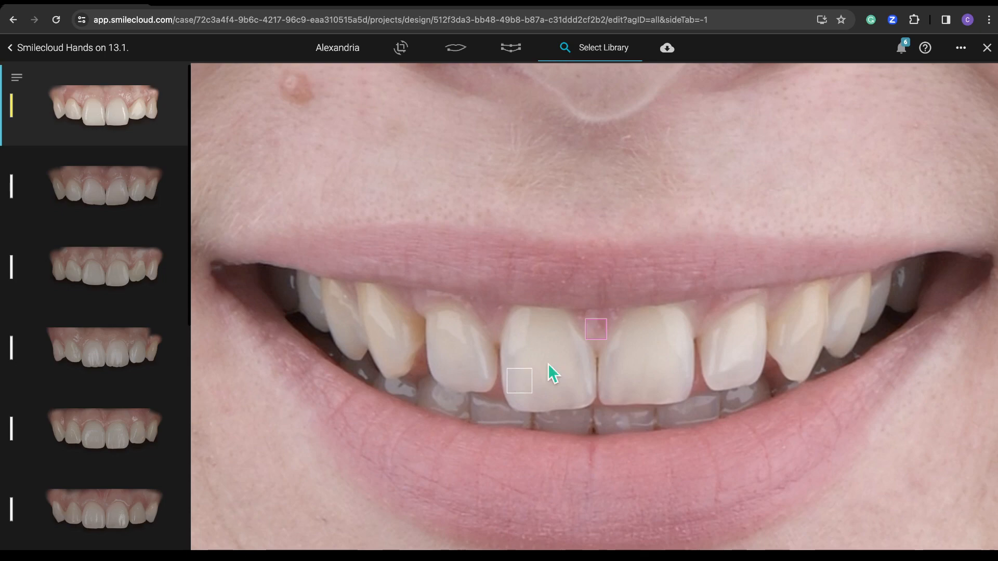
drag(597, 330, 597, 334)
- Try sampling the gum colour from the upper lip, then return the sampler to the papilla between the central incisors
drag(597, 329, 599, 272)
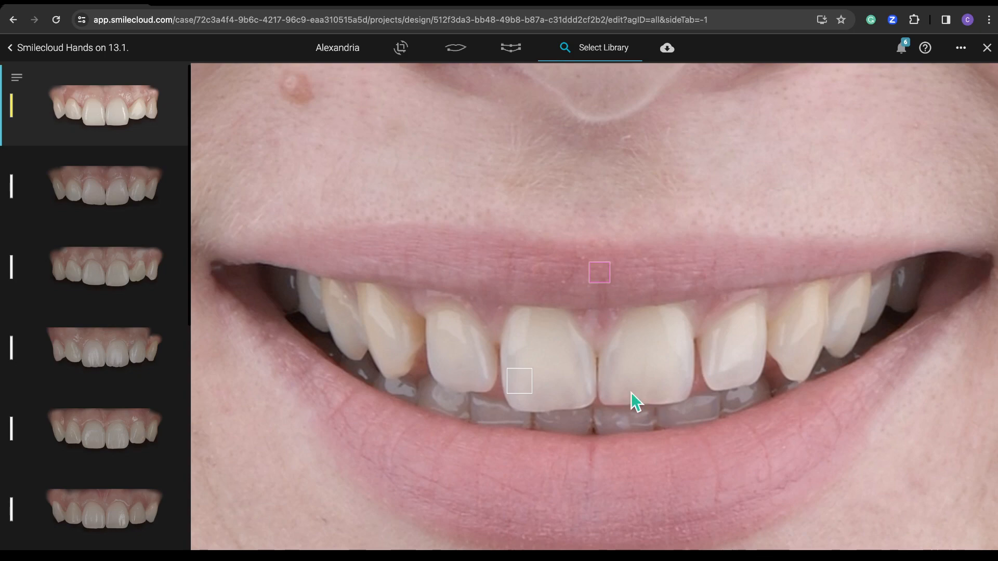
drag(602, 276, 601, 280)
click(655, 407)
scroll(707, 494, down, 5)
scroll(707, 494, down, 10)
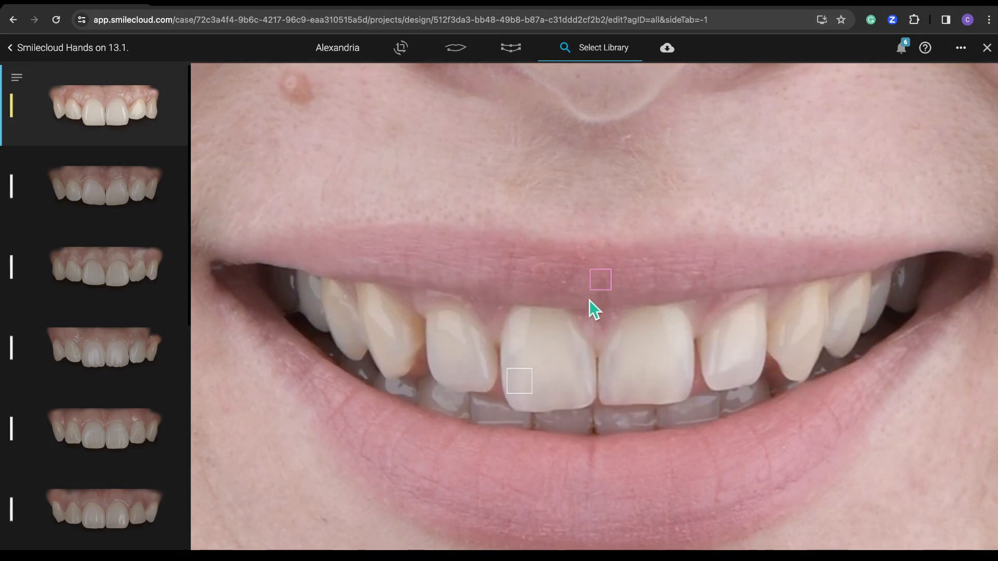
drag(599, 280, 597, 333)
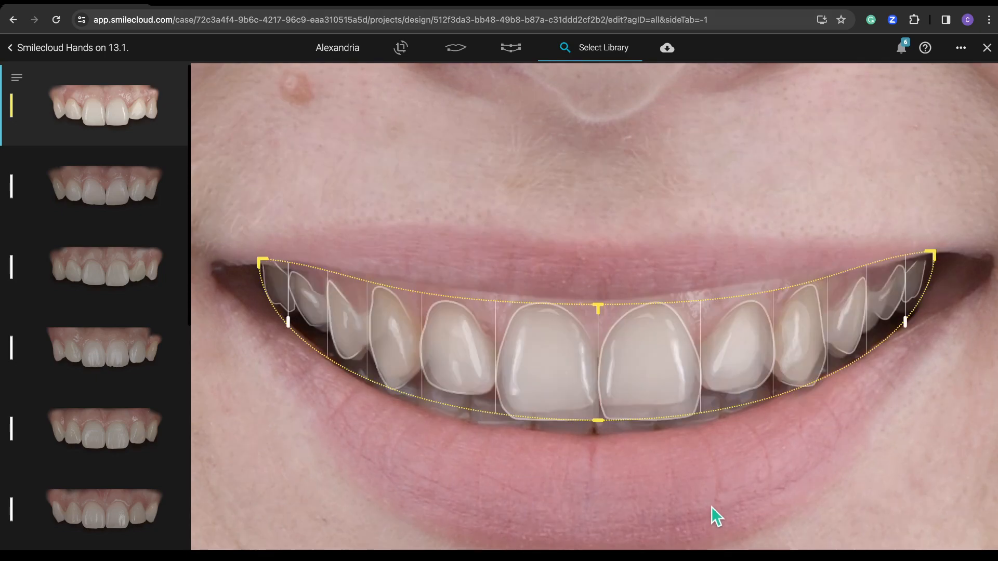
scroll(712, 507, down, 10)
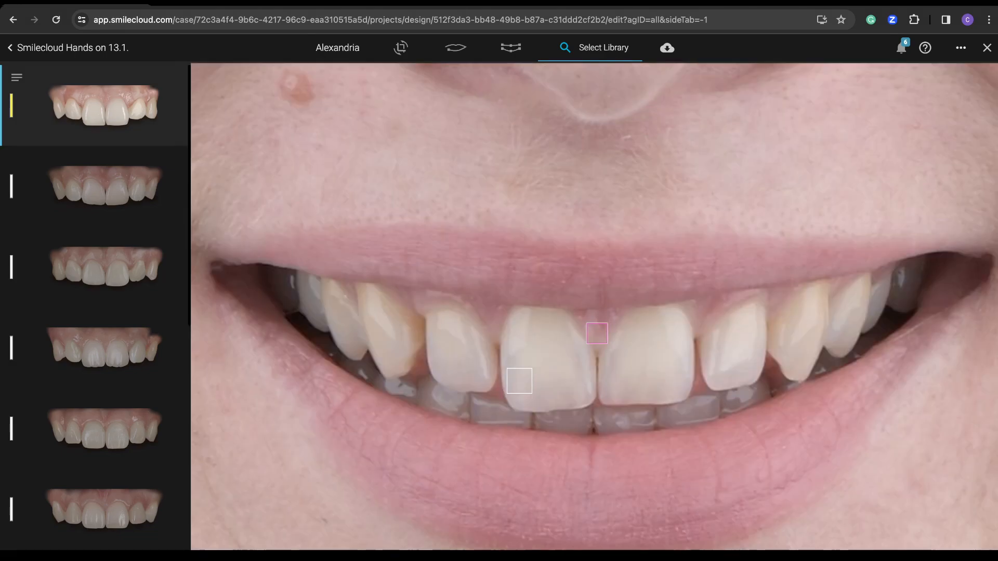
- Sample the tooth shade from the patient's left lateral incisor and the gum colour between it and the central incisor, and check the whole face
drag(526, 390, 747, 370)
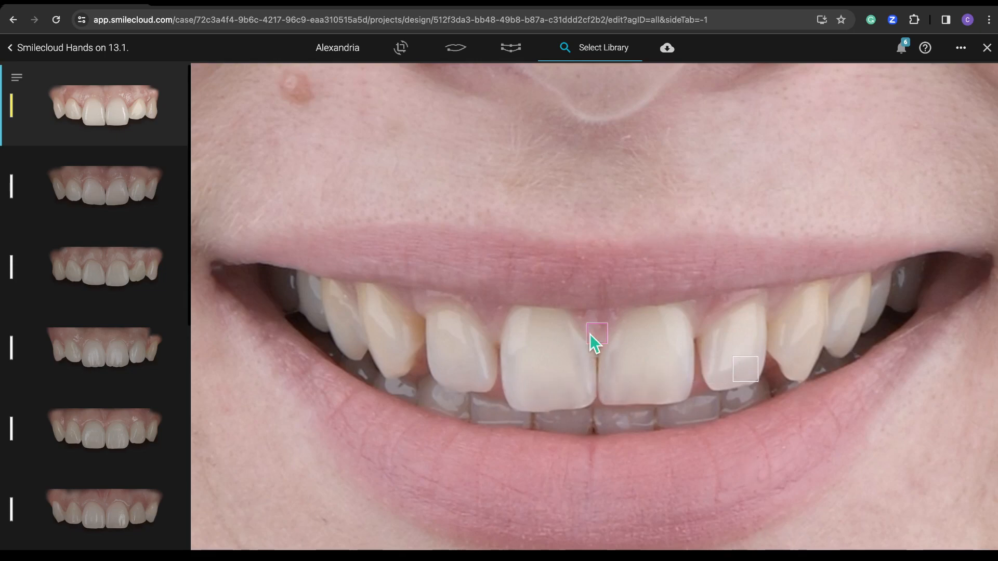
mouse_move(595, 331)
mouse_down()
mouse_move(391, 304)
mouse_move(644, 298)
mouse_move(701, 311)
mouse_move(700, 327)
mouse_up()
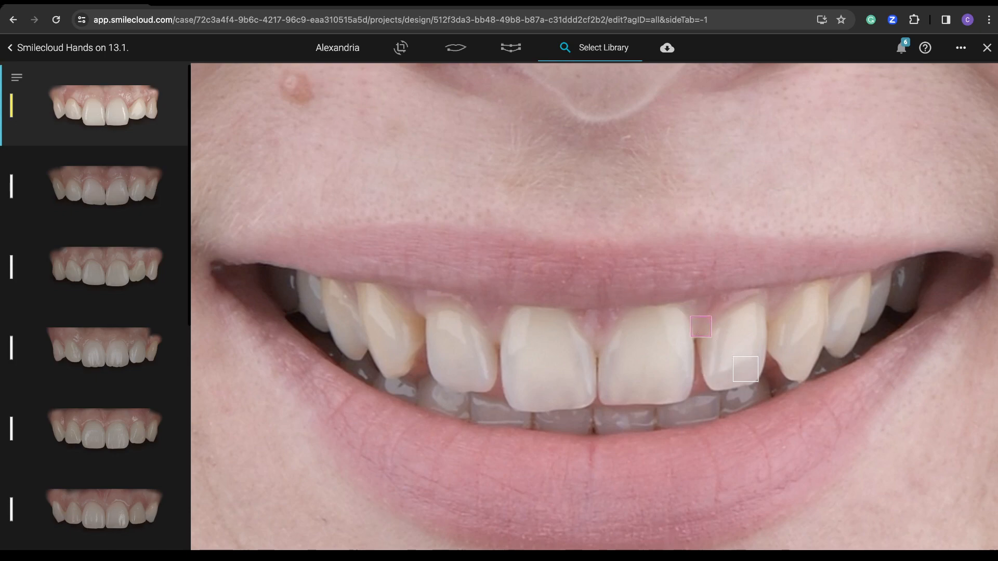
click(588, 483)
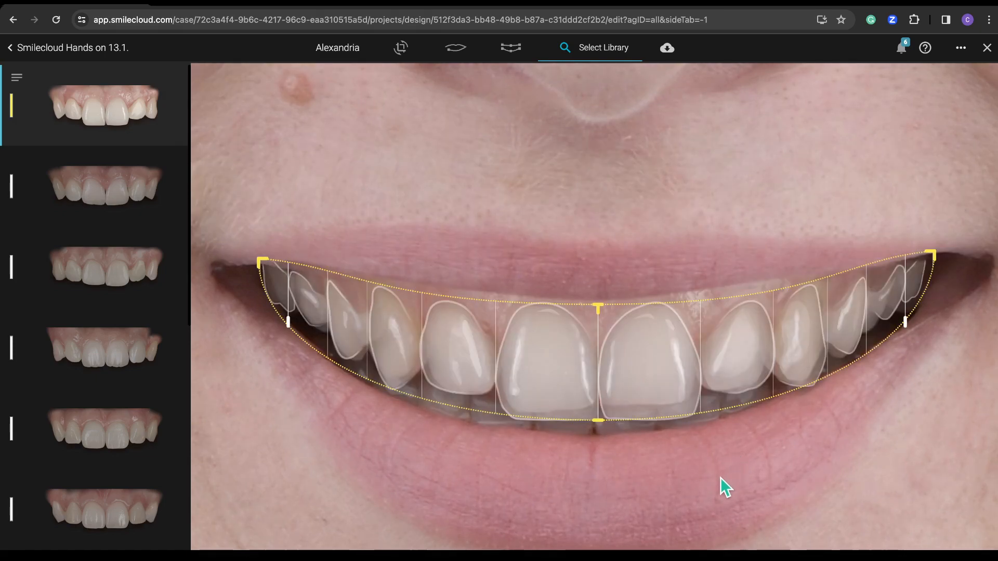
scroll(721, 479, down, 10)
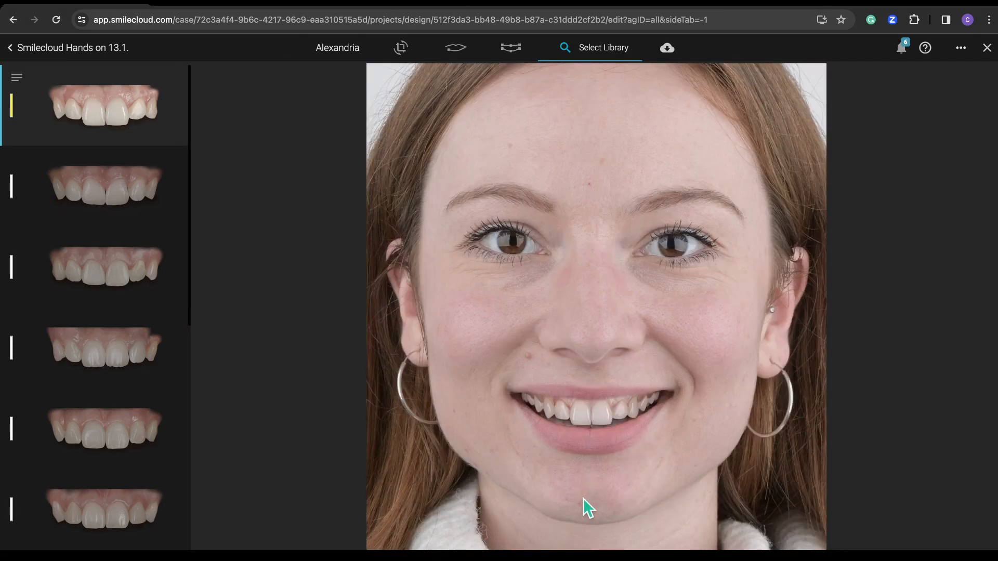
scroll(627, 506, up, 10)
scroll(627, 506, down, 10)
double_click(692, 444)
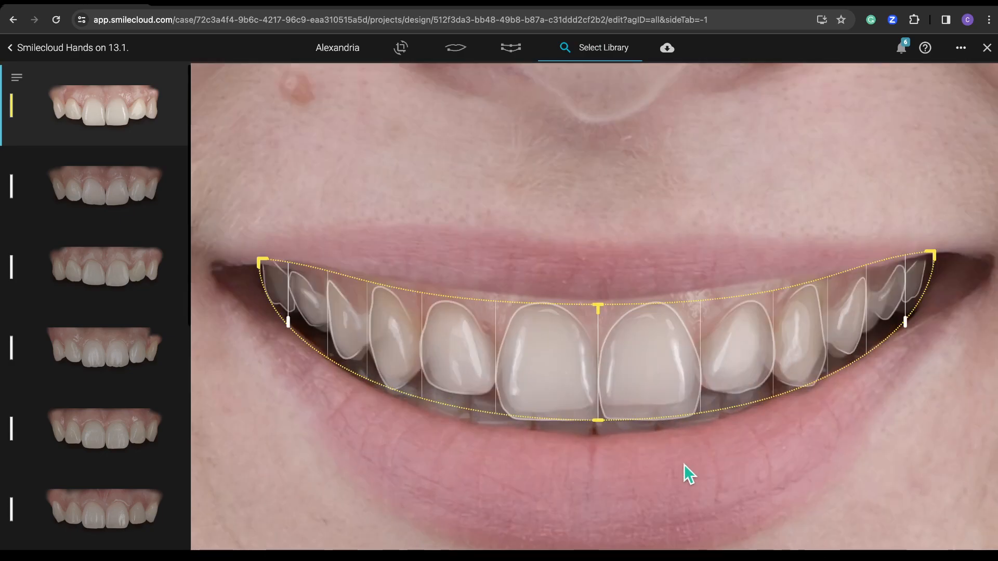
double_click(684, 464)
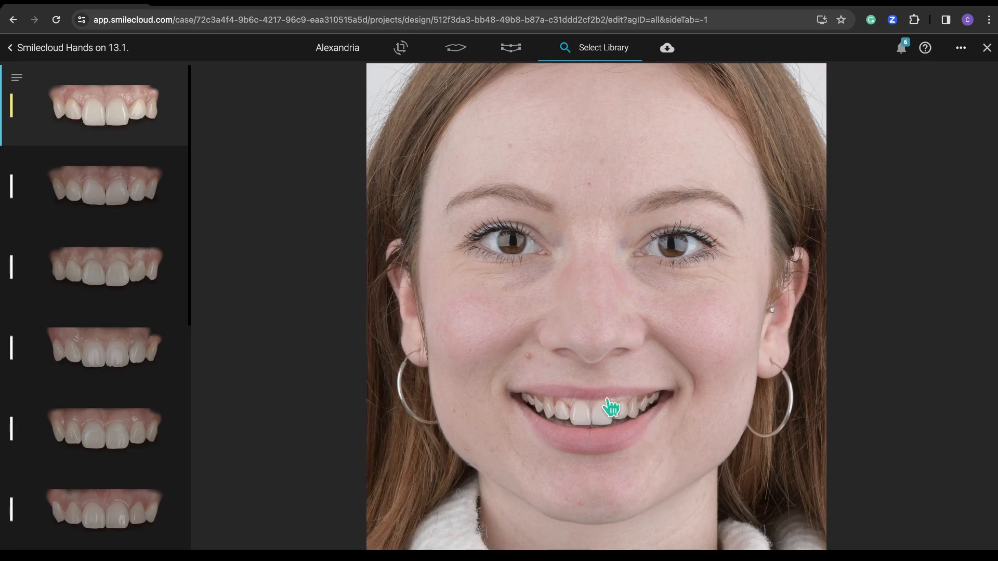